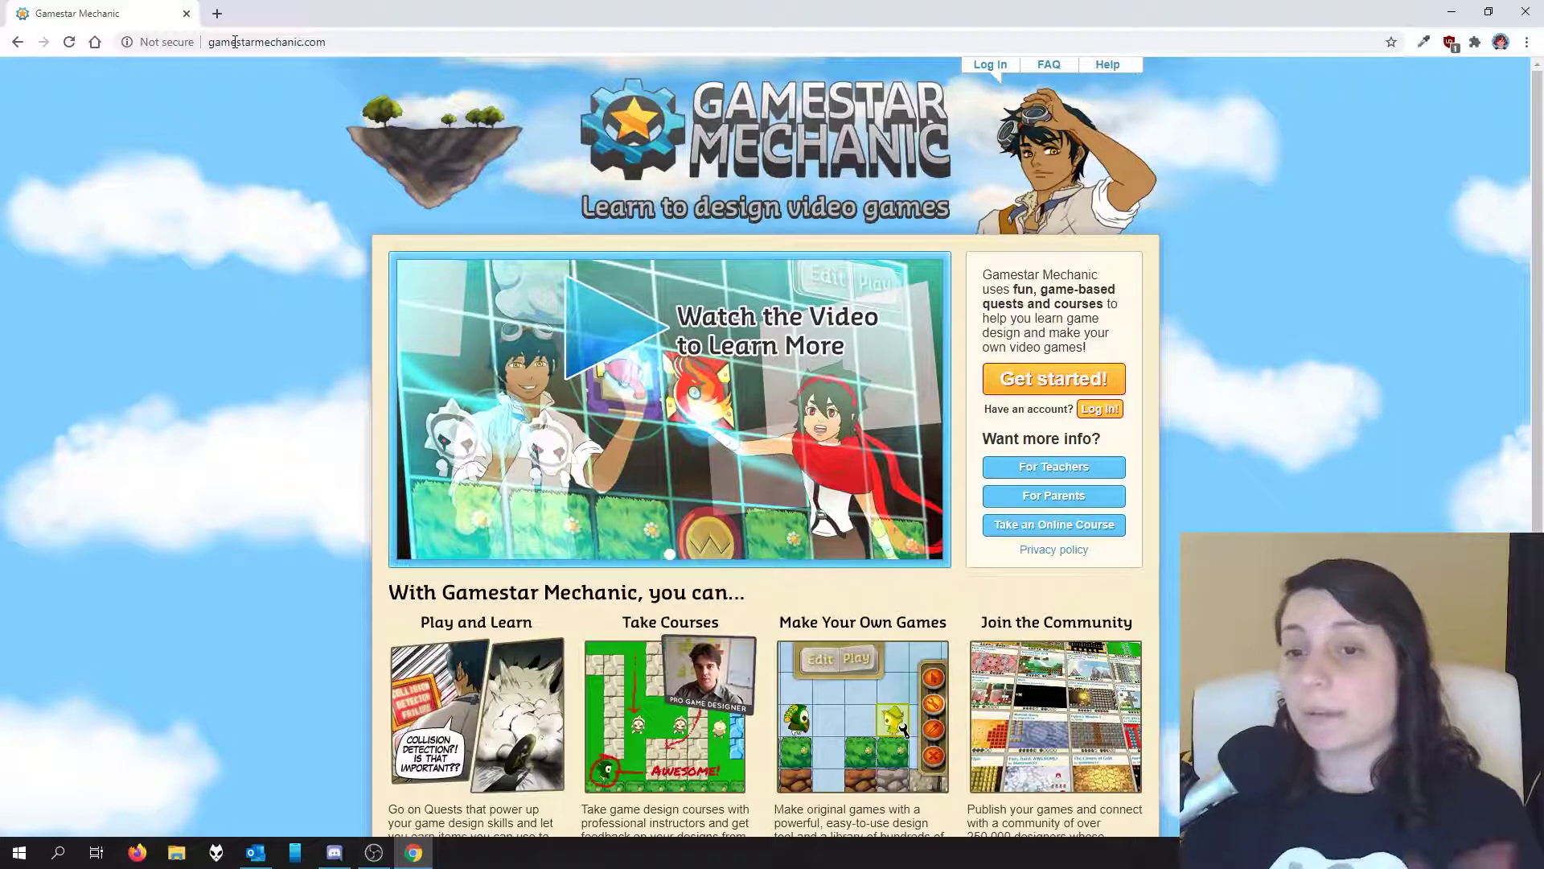
Step: Replace the address bar URL with the pasted class join link and load it
left_click(306, 42)
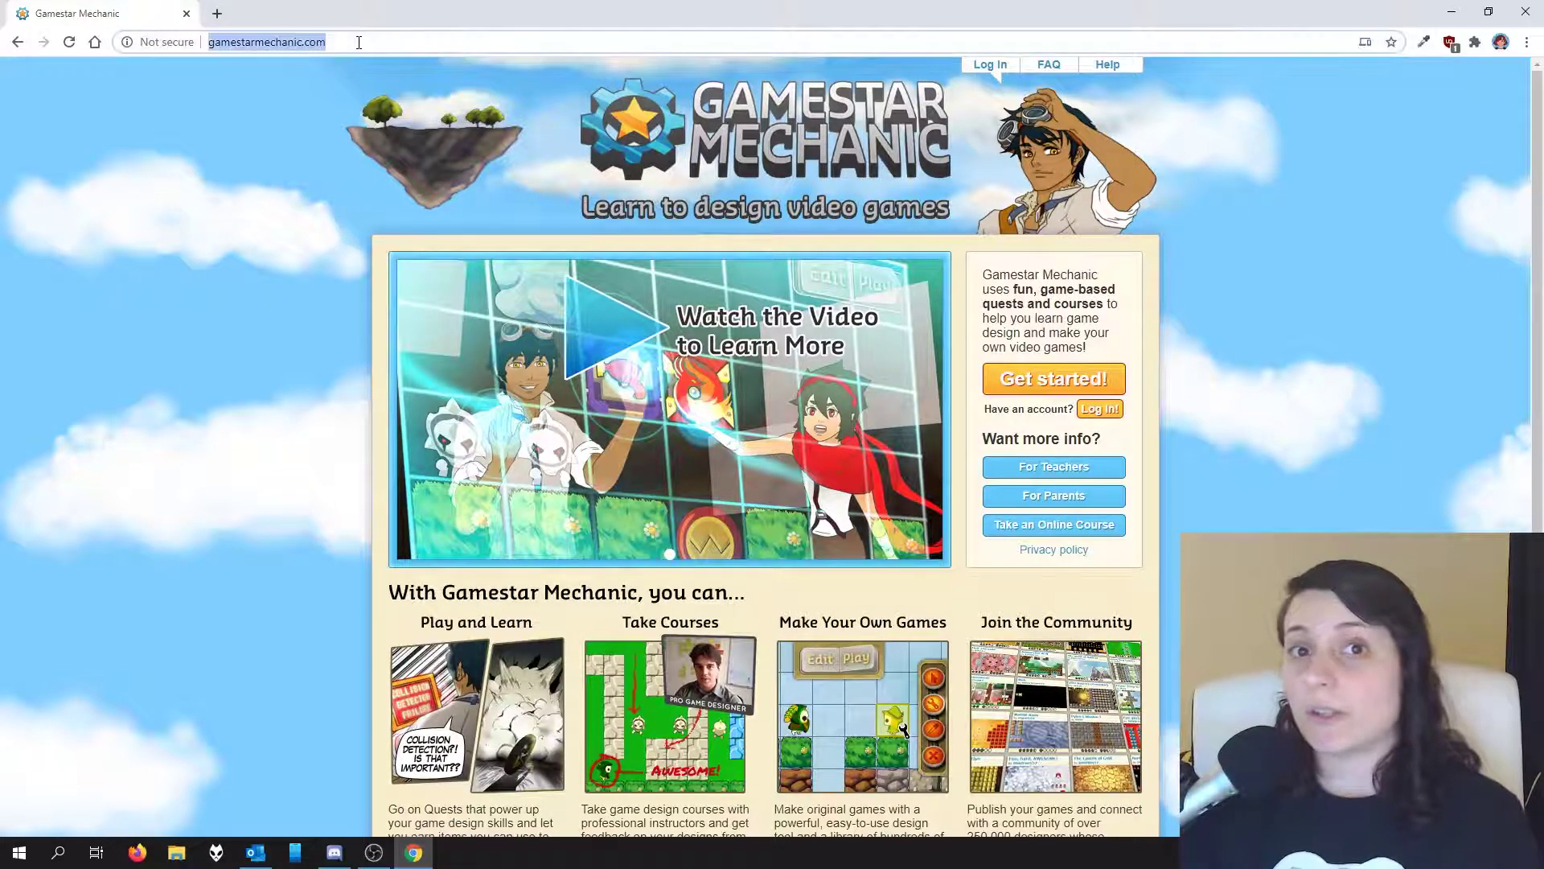
left_click(359, 42)
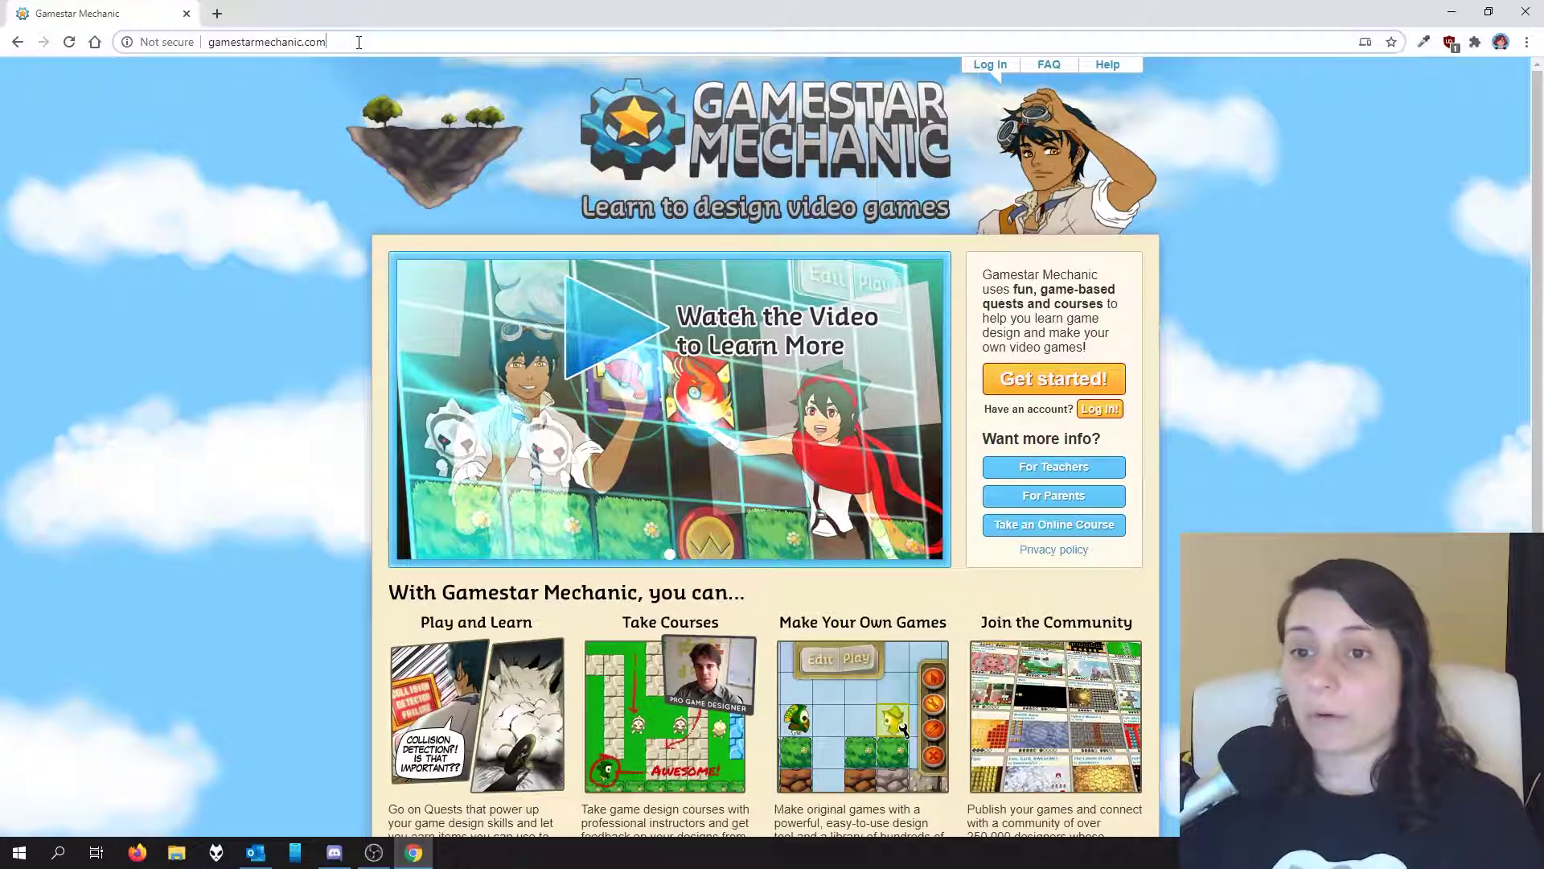
left_click_drag(359, 42, 122, 29)
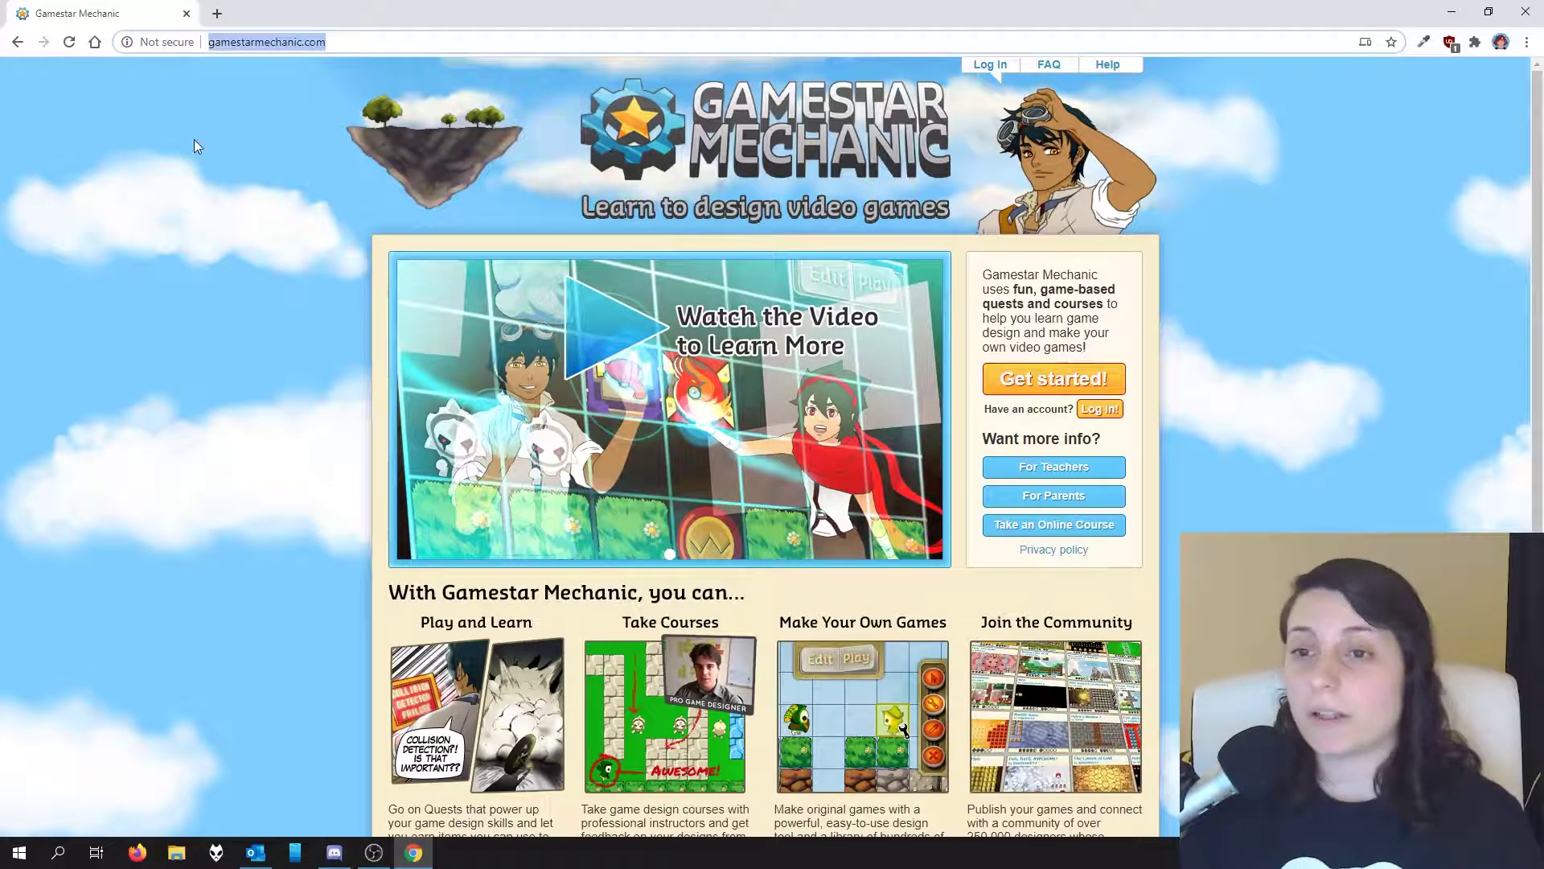
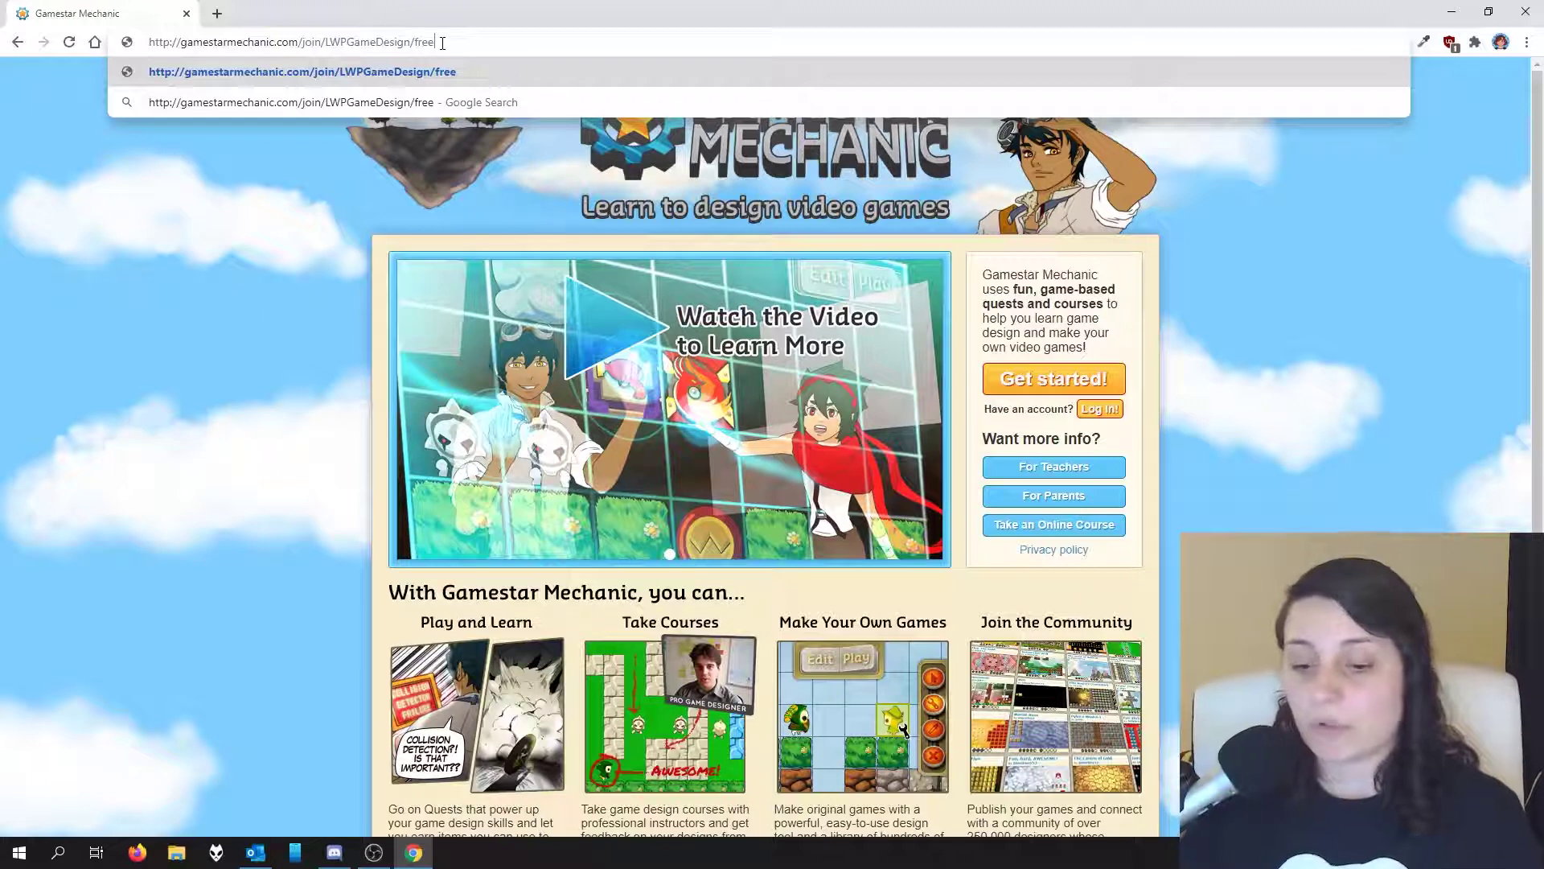
key("Return")
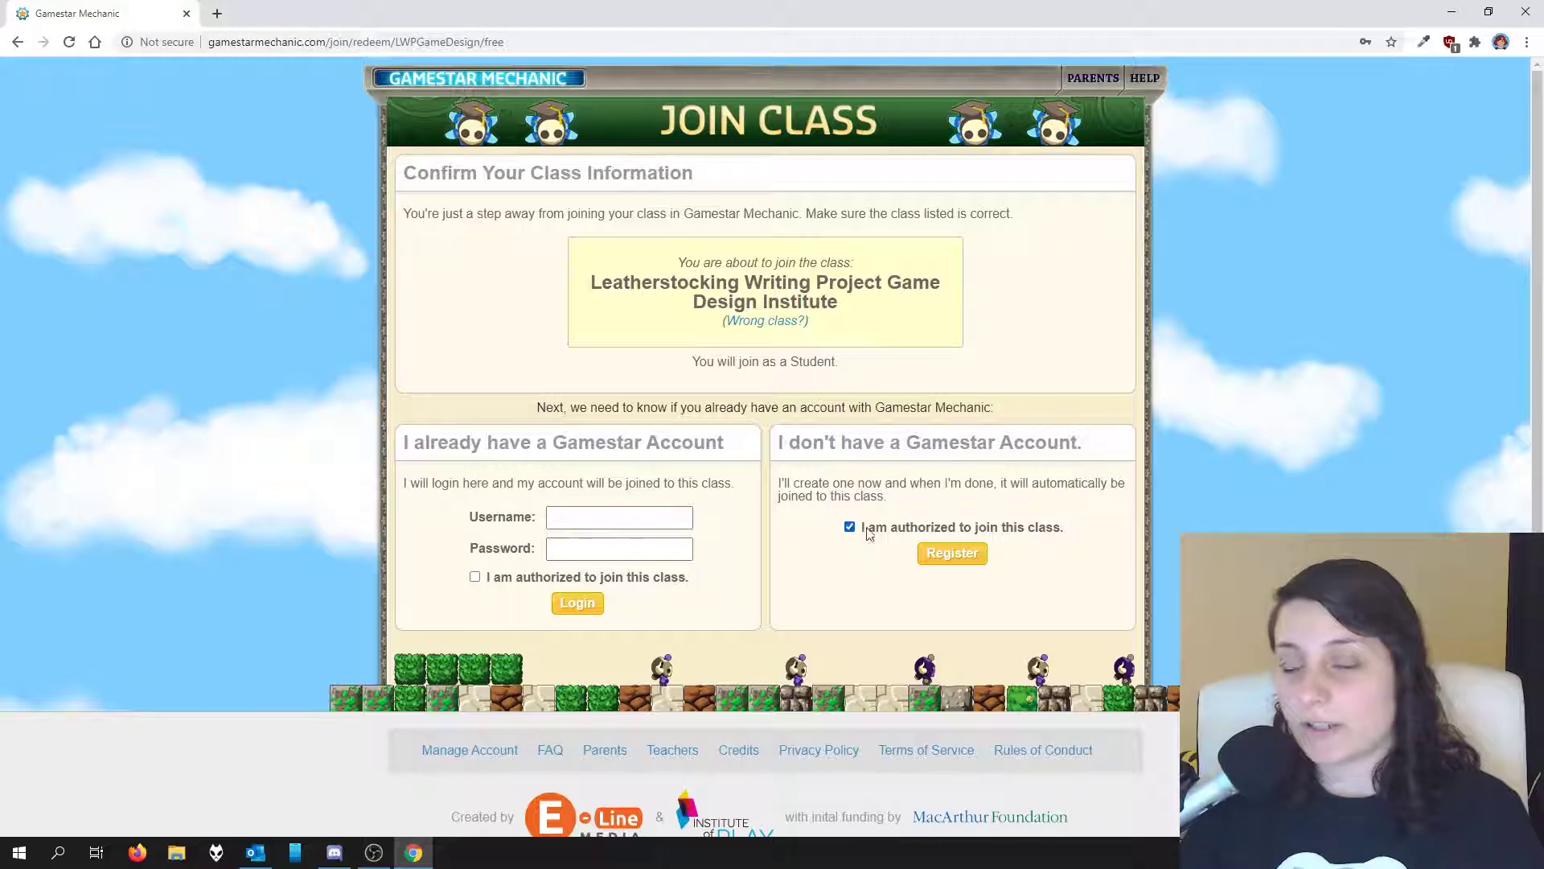
Step: Register a new Student account to join the Leatherstocking Writing Project class
left_click(953, 554)
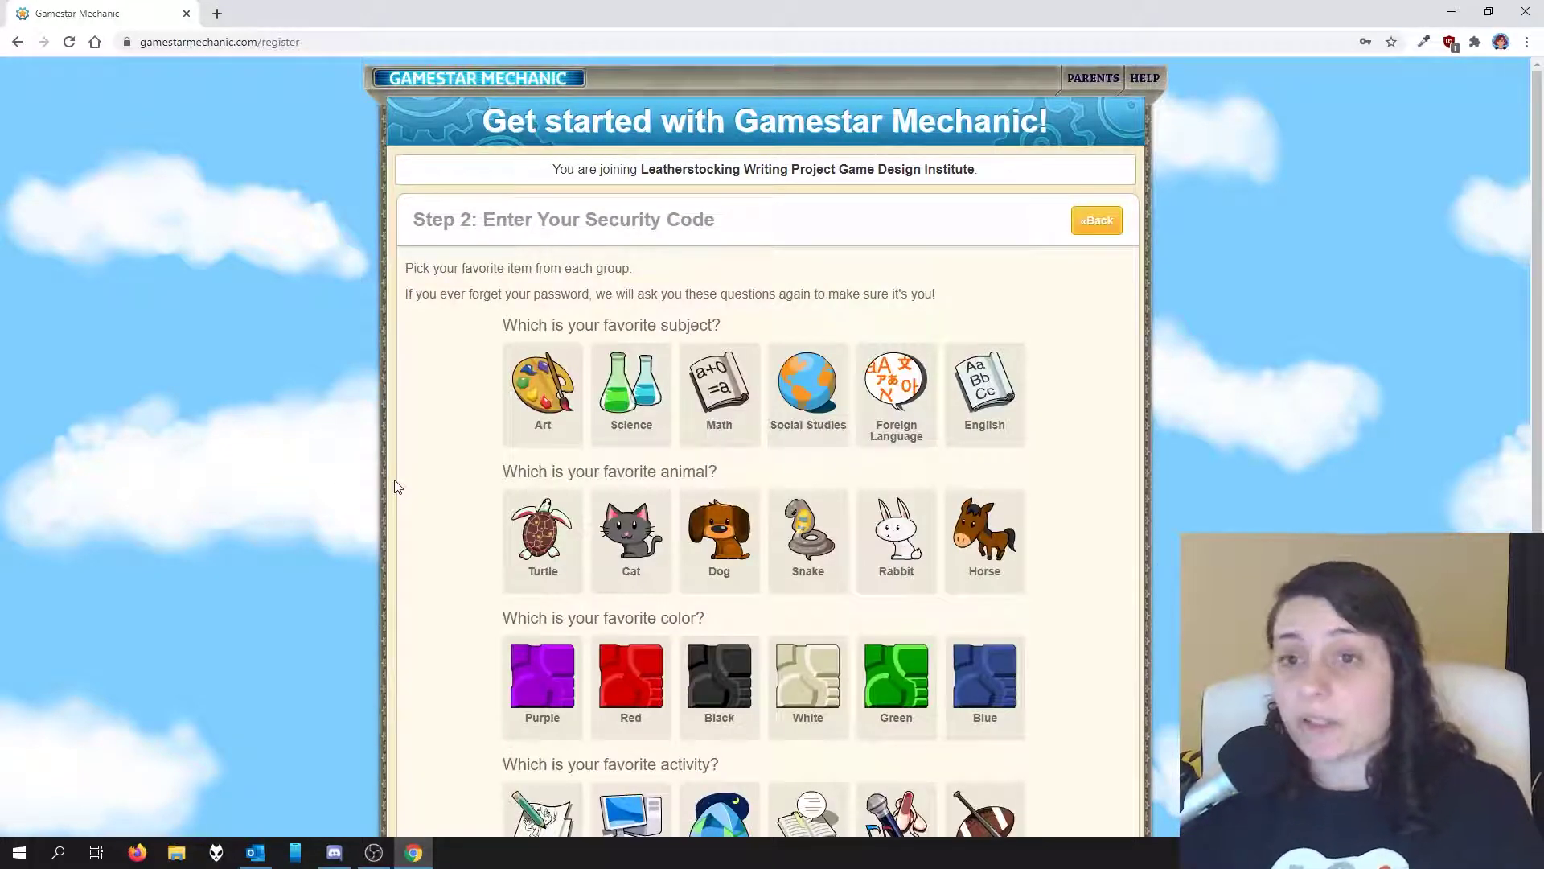
Step: Pick a picture each for favourite subject, animal, colour and activity as the security code
scroll(395, 486, "down", 2)
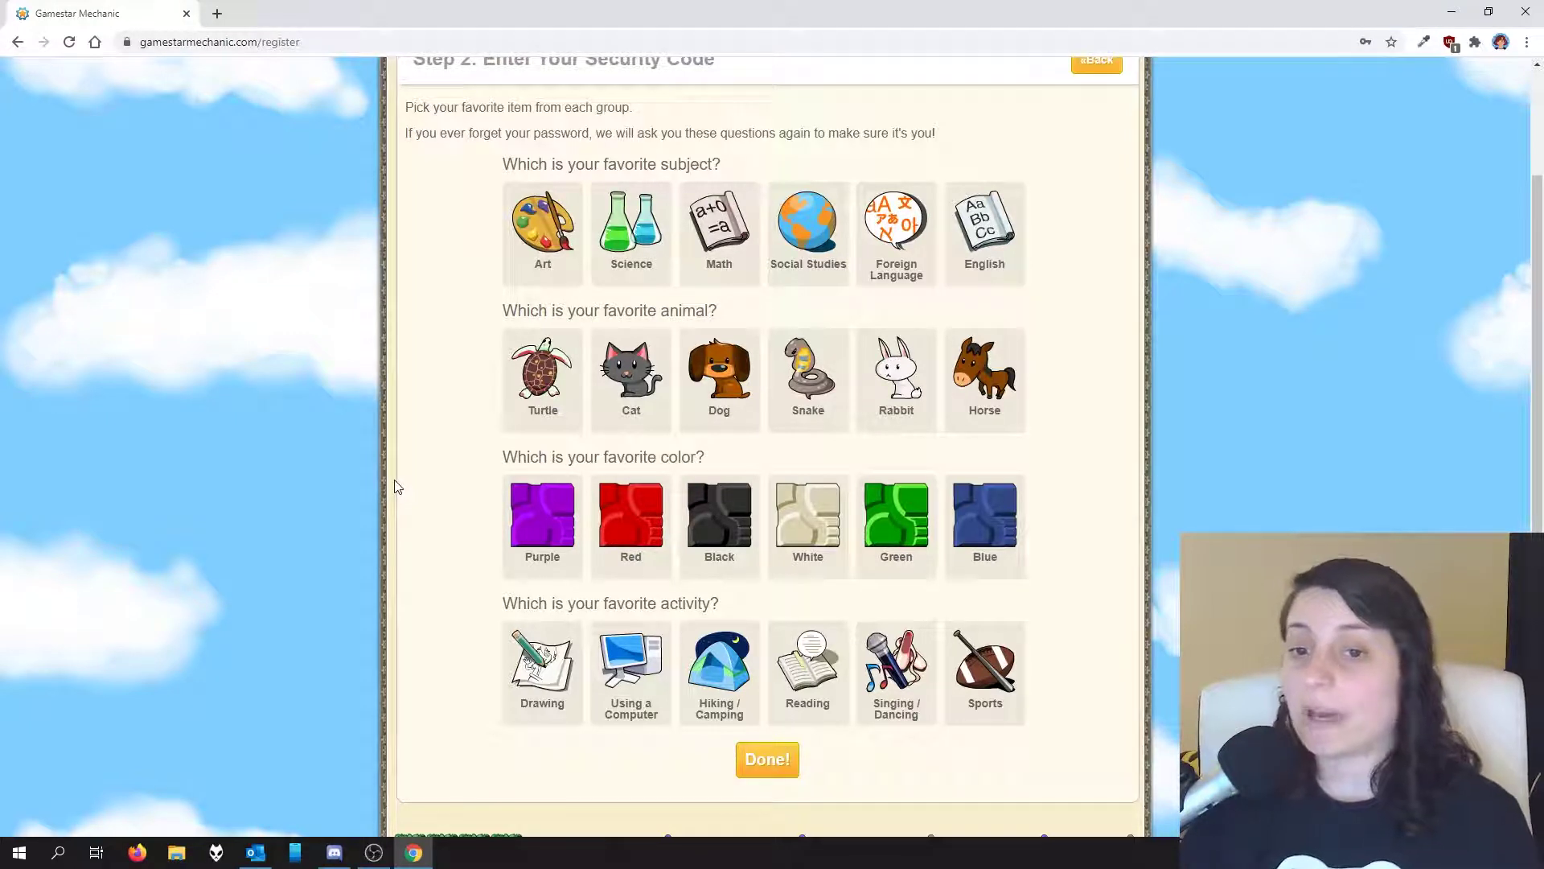
left_click(994, 262)
left_click(646, 359)
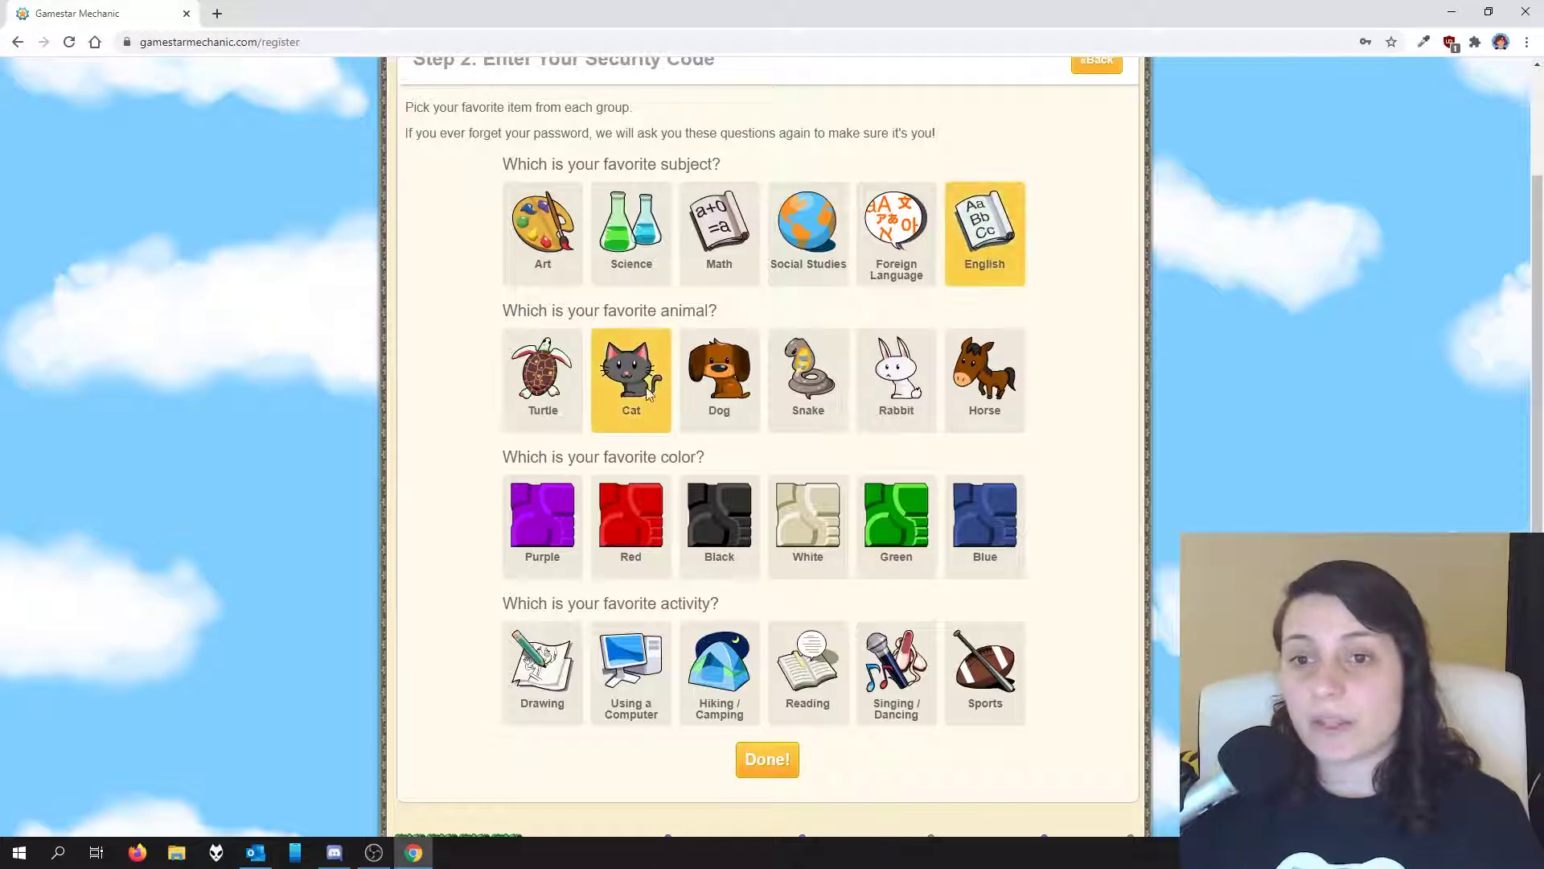
left_click(983, 529)
left_click(792, 640)
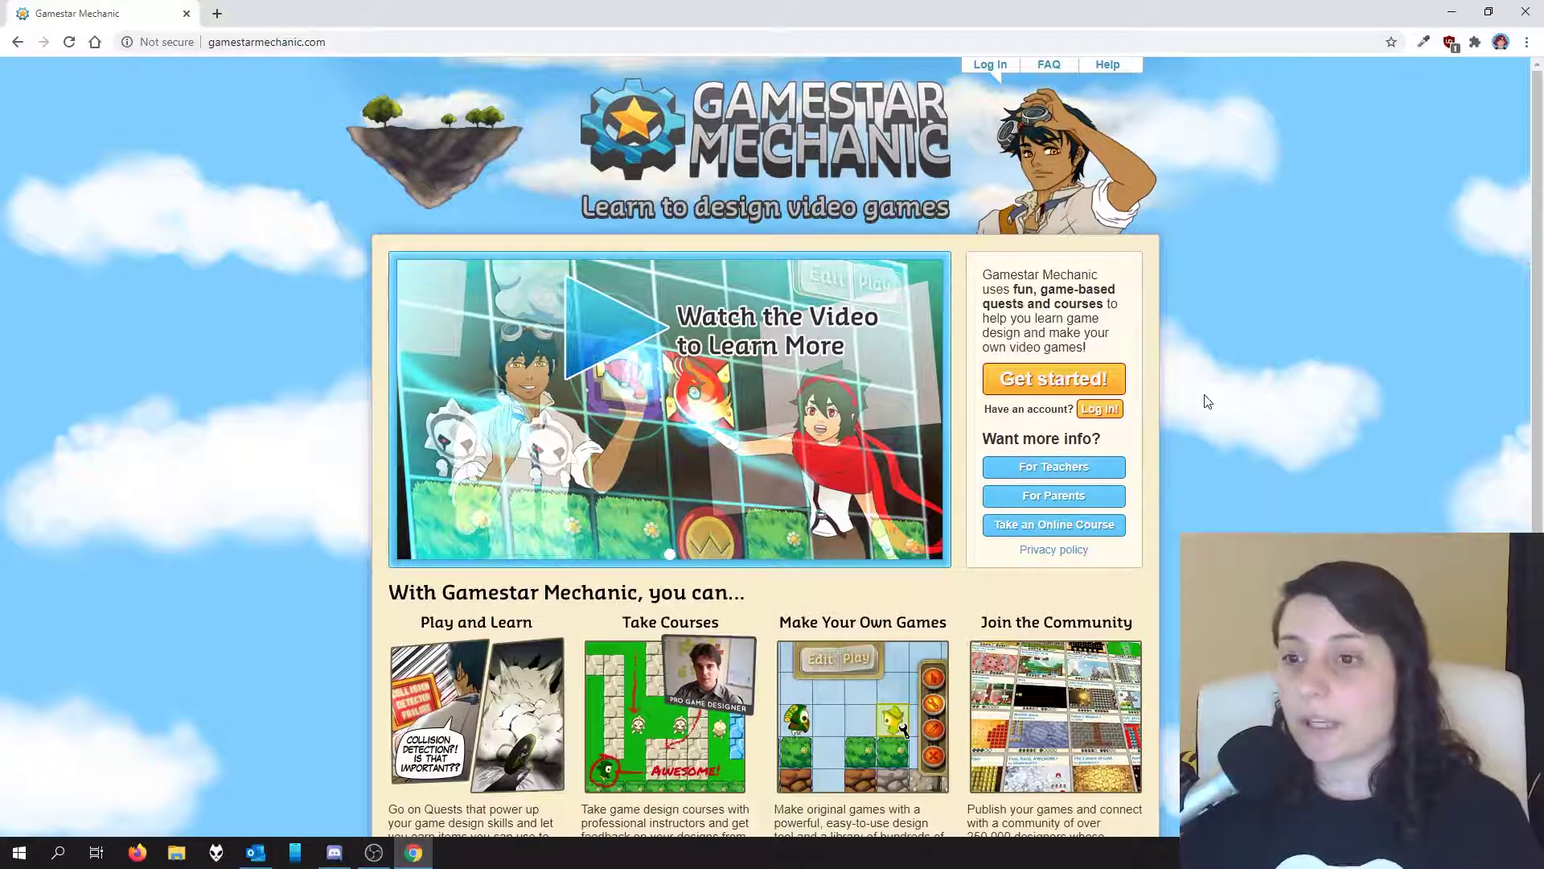
Step: Log in to the existing account and go to the Quest area
left_click(1100, 409)
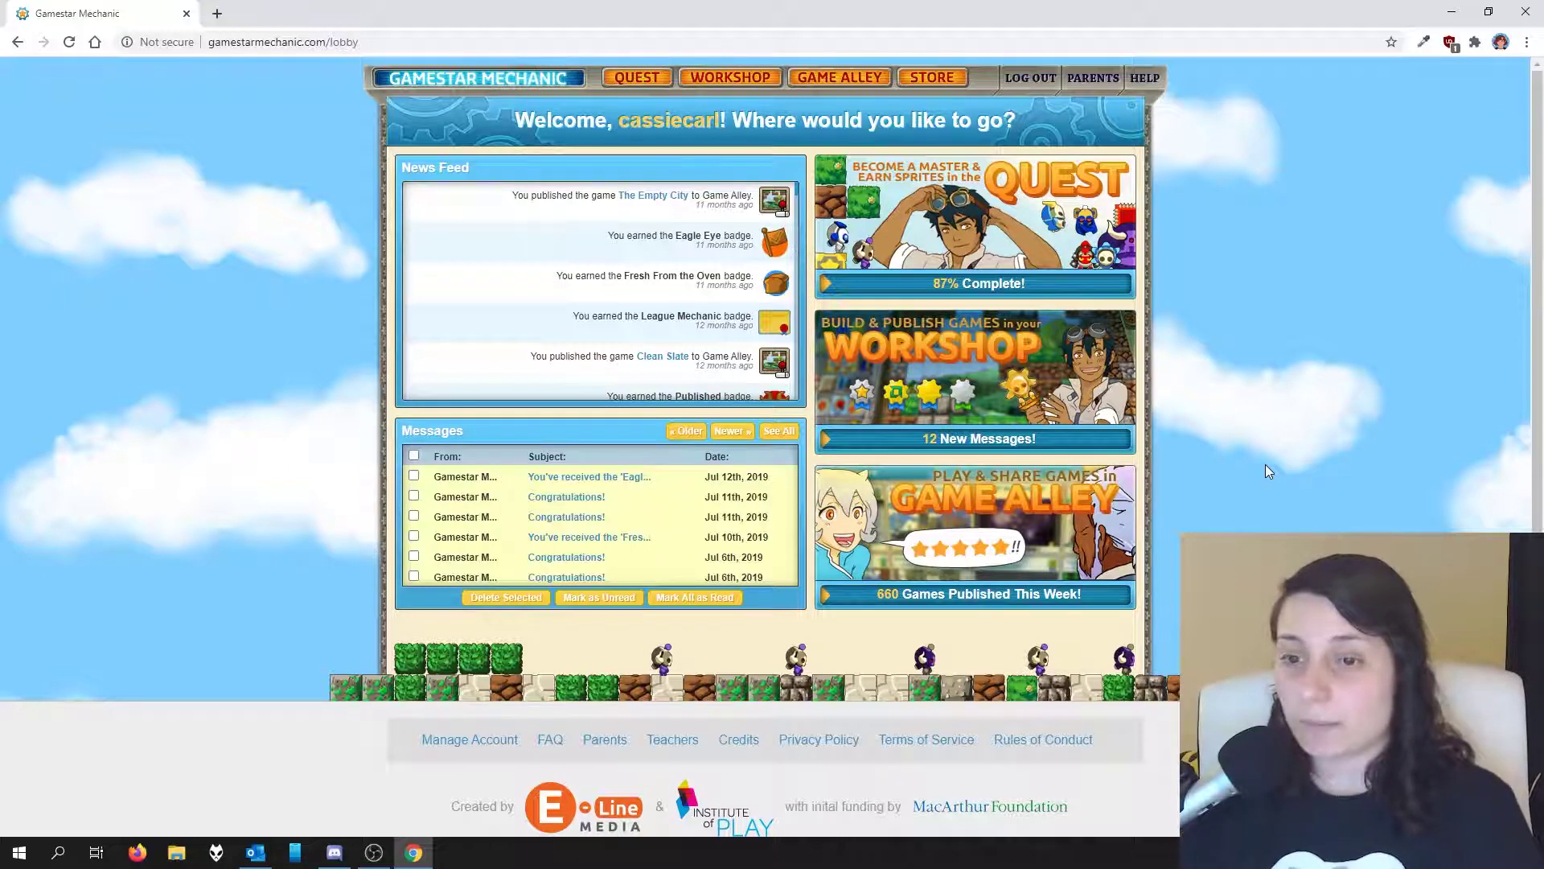
left_click(634, 80)
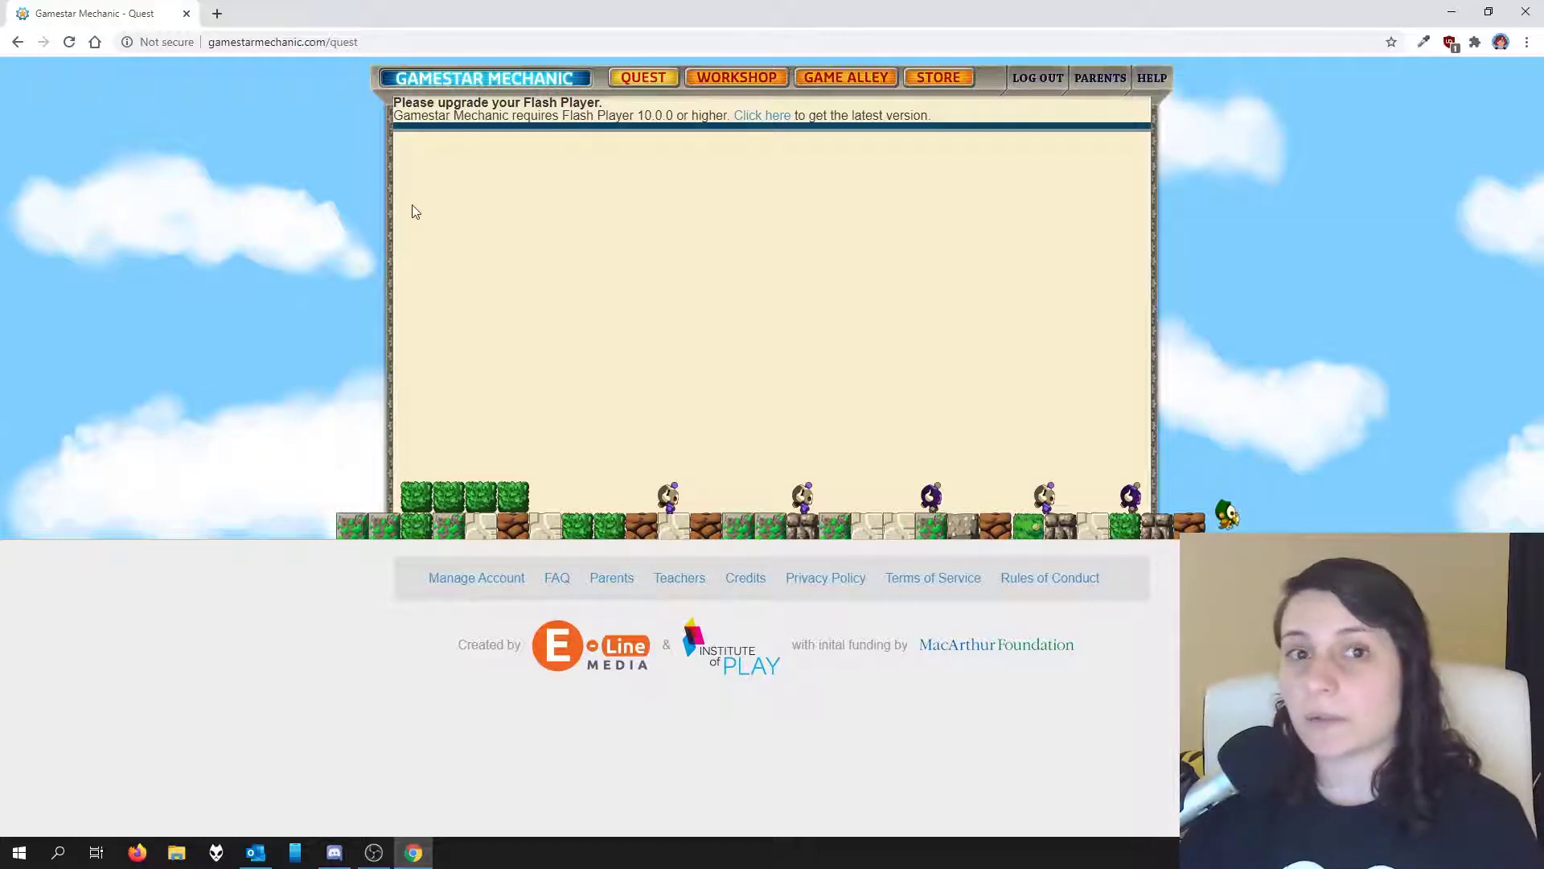
Step: Set Flash to Allow in the site settings and reload the Quest page
left_click(166, 45)
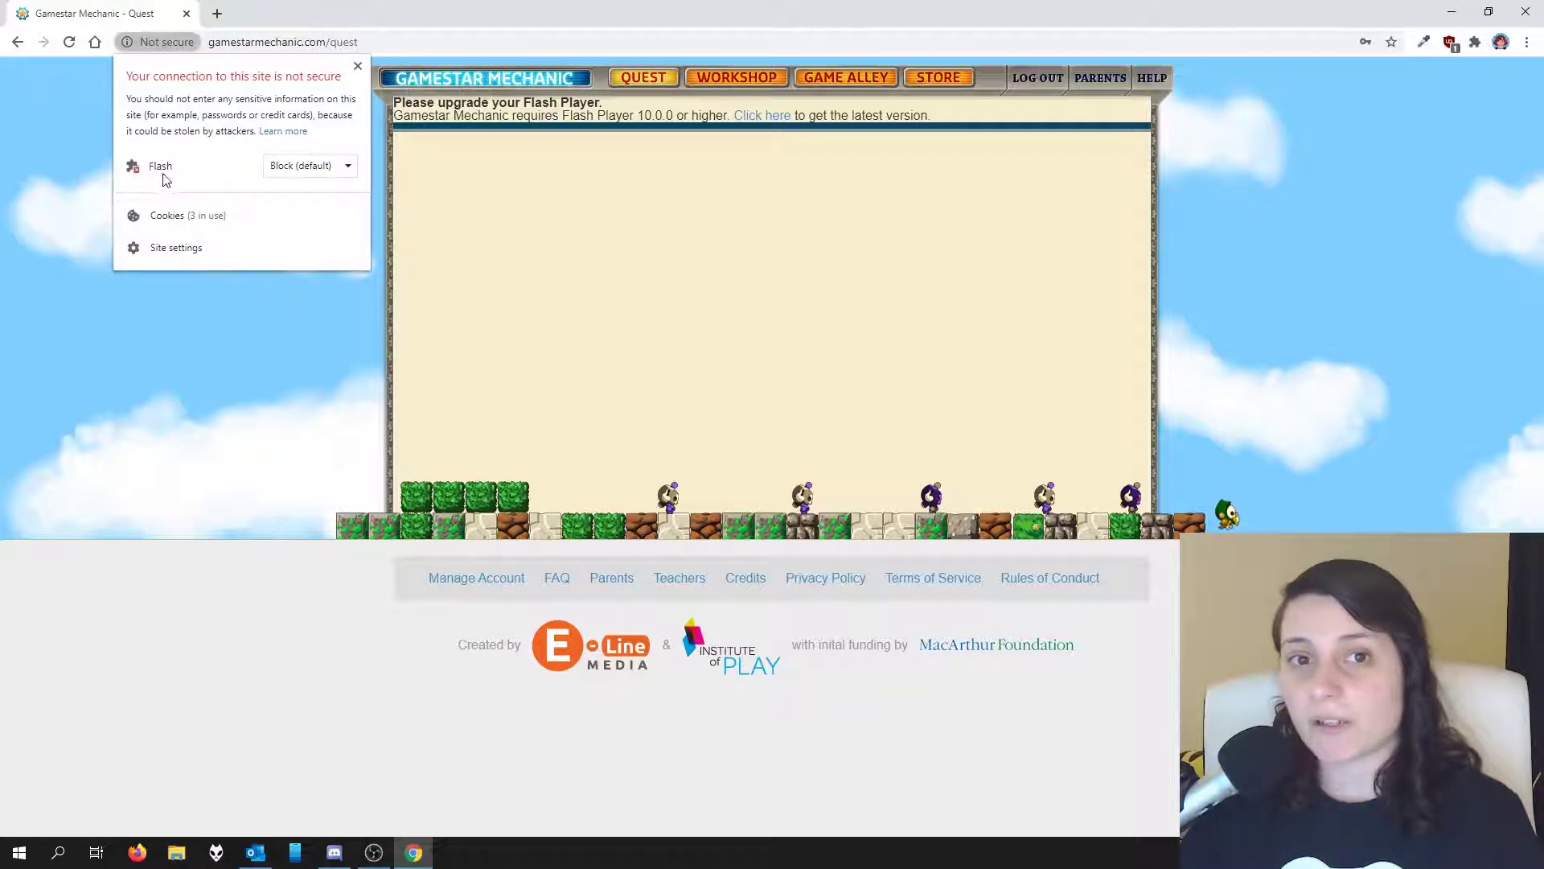
left_click(291, 168)
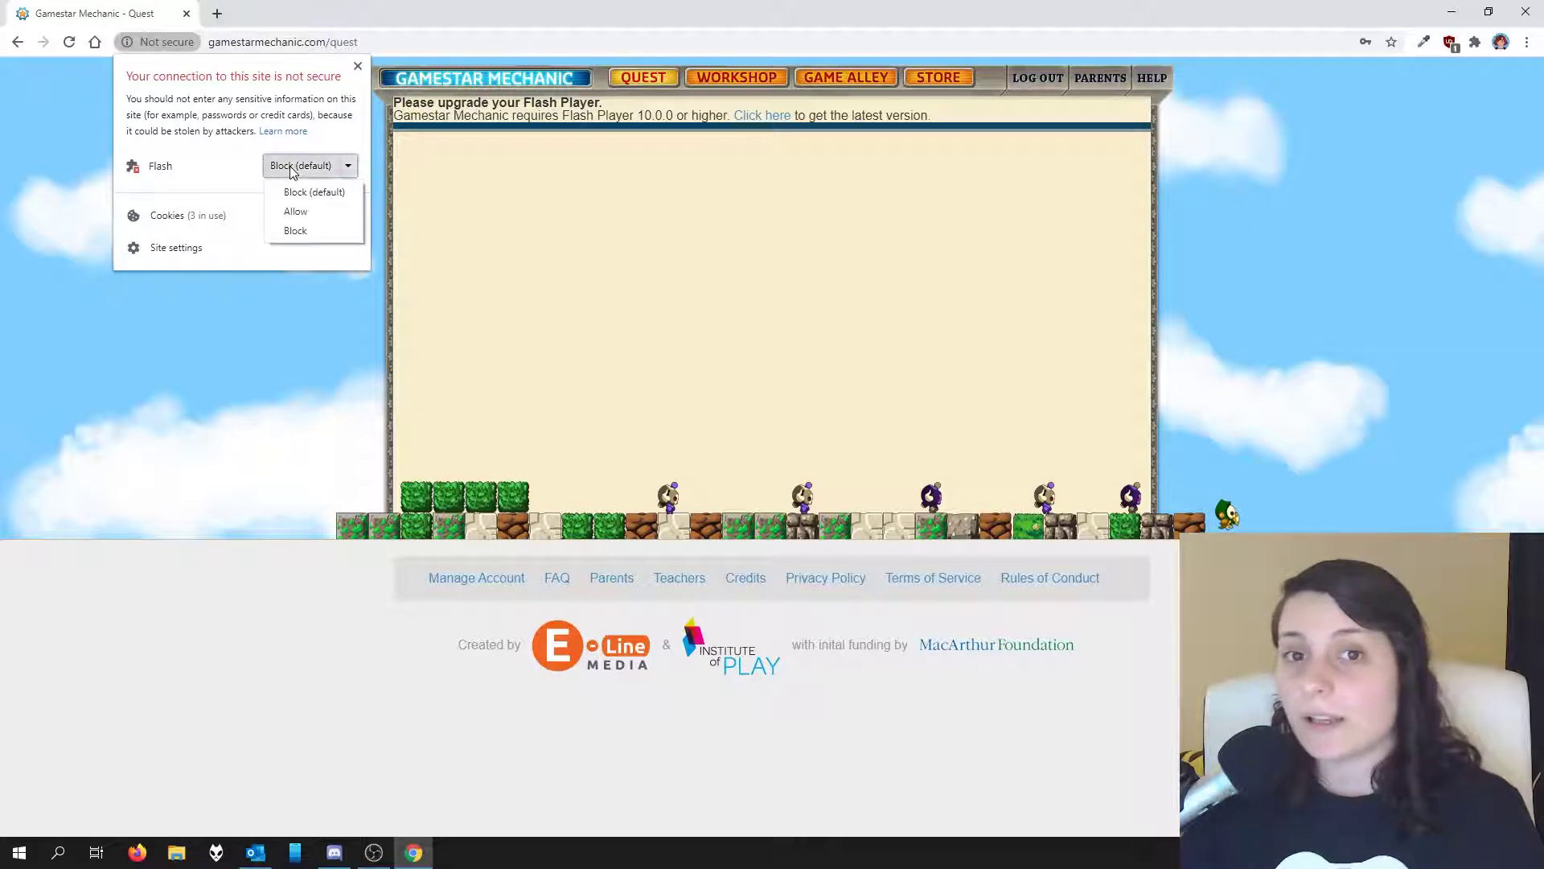
left_click(290, 211)
left_click(483, 193)
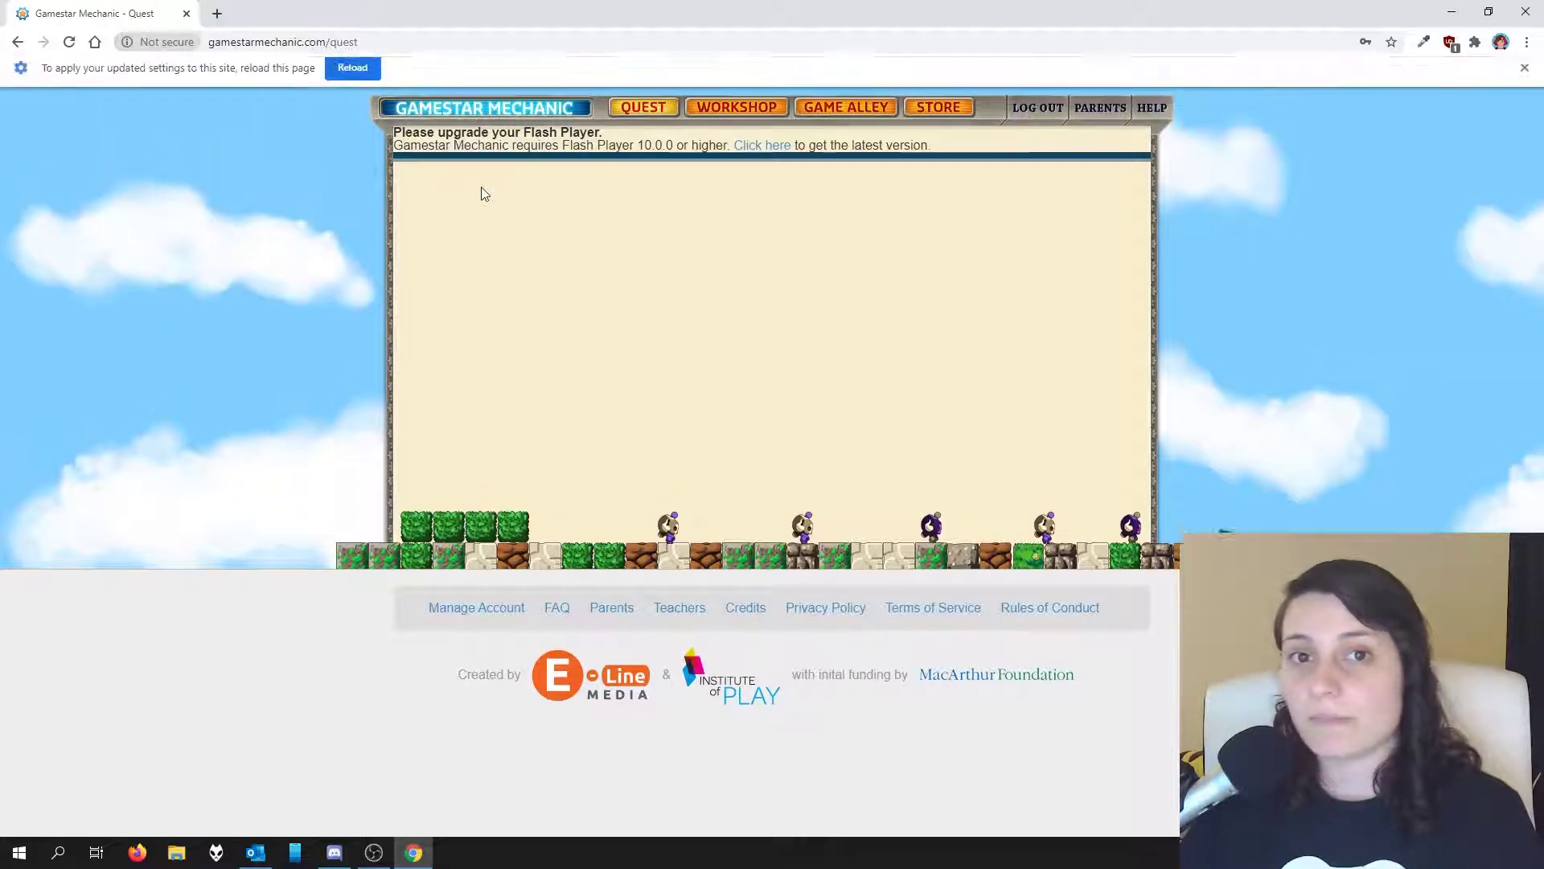
left_click(339, 81)
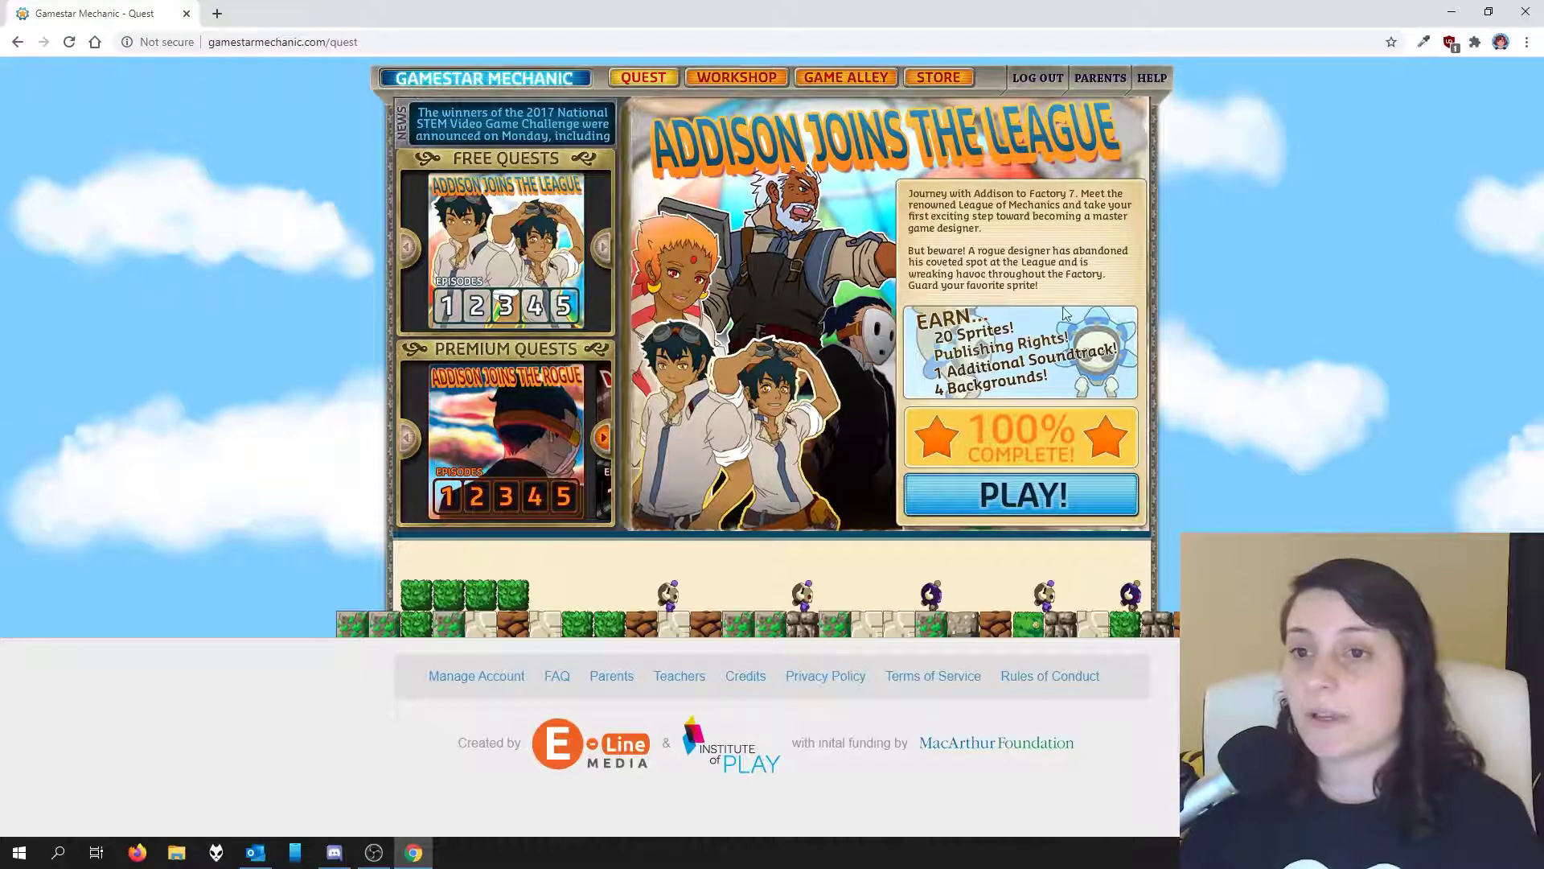
Step: Start the Addison Joins the League quest and open Episode 1: Journey to Factory 7
left_click(1041, 492)
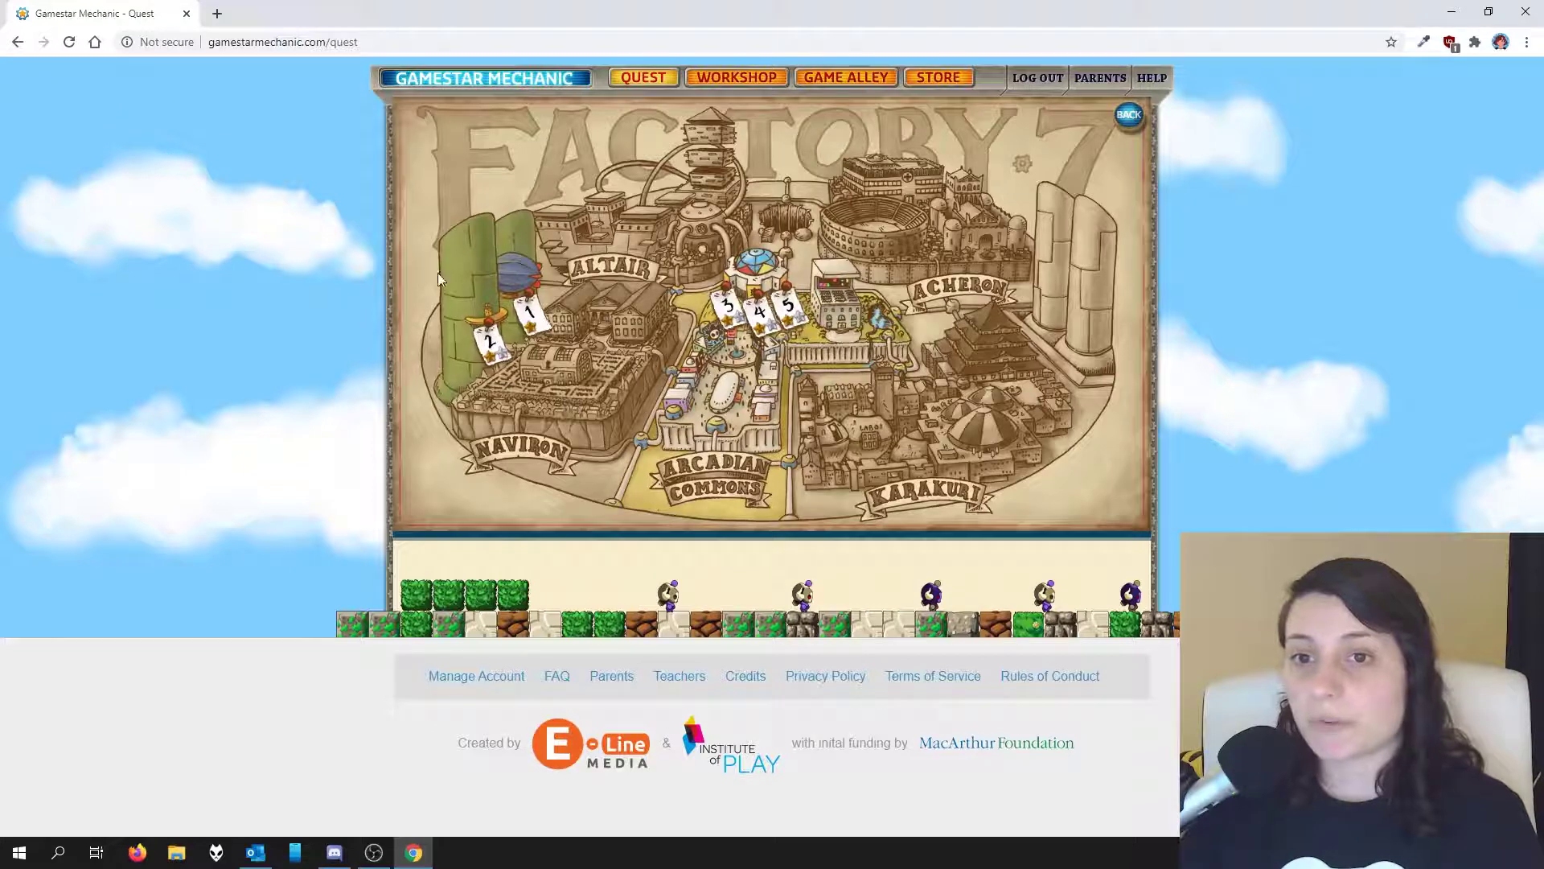
mouse_move(532, 323)
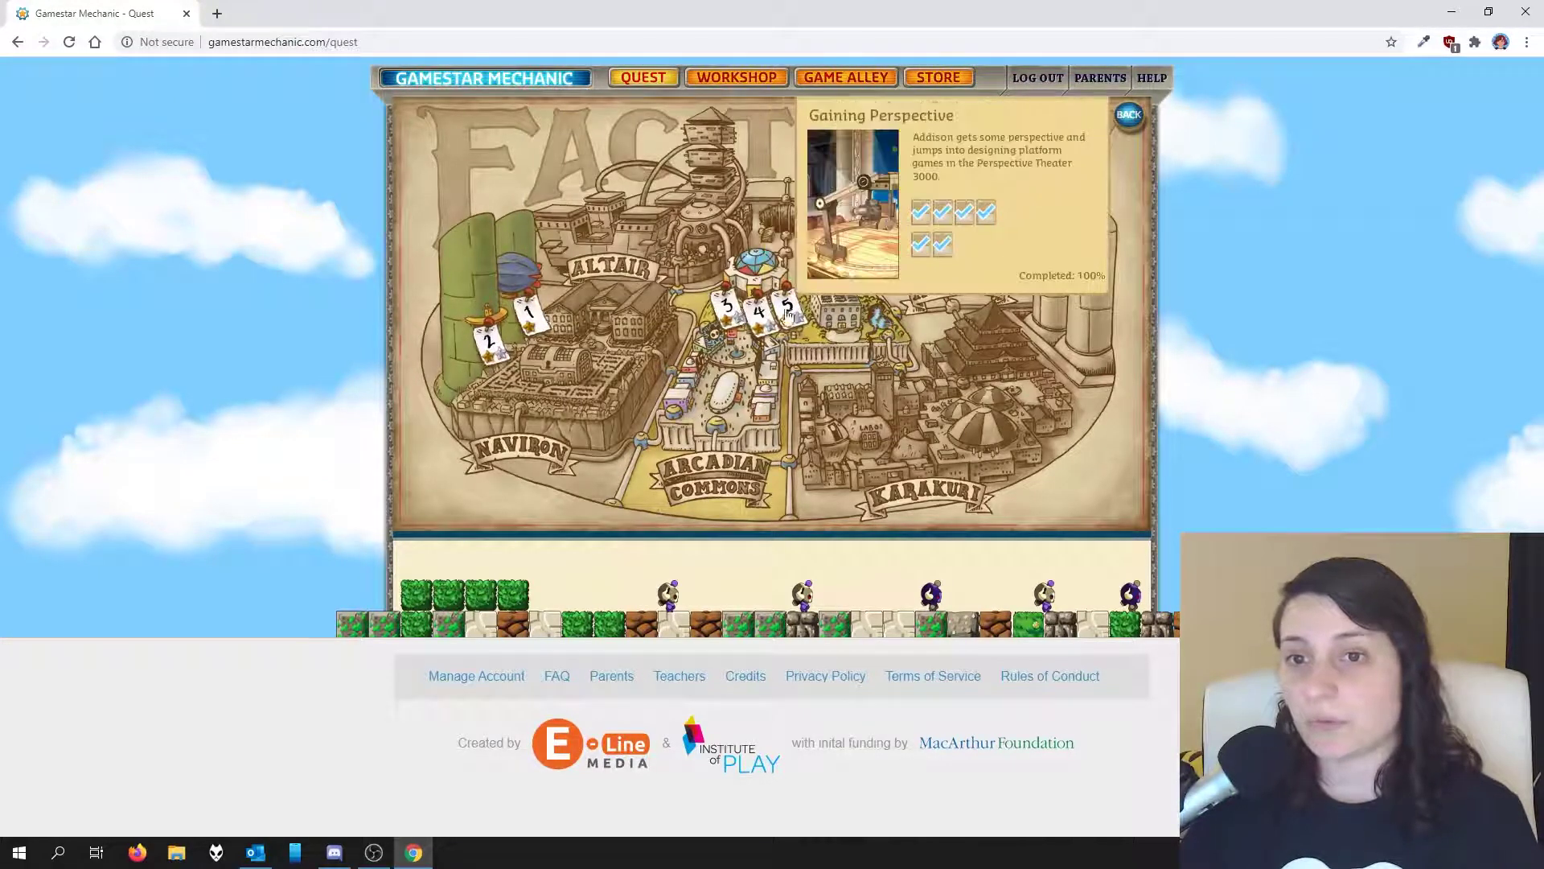
left_click(489, 342)
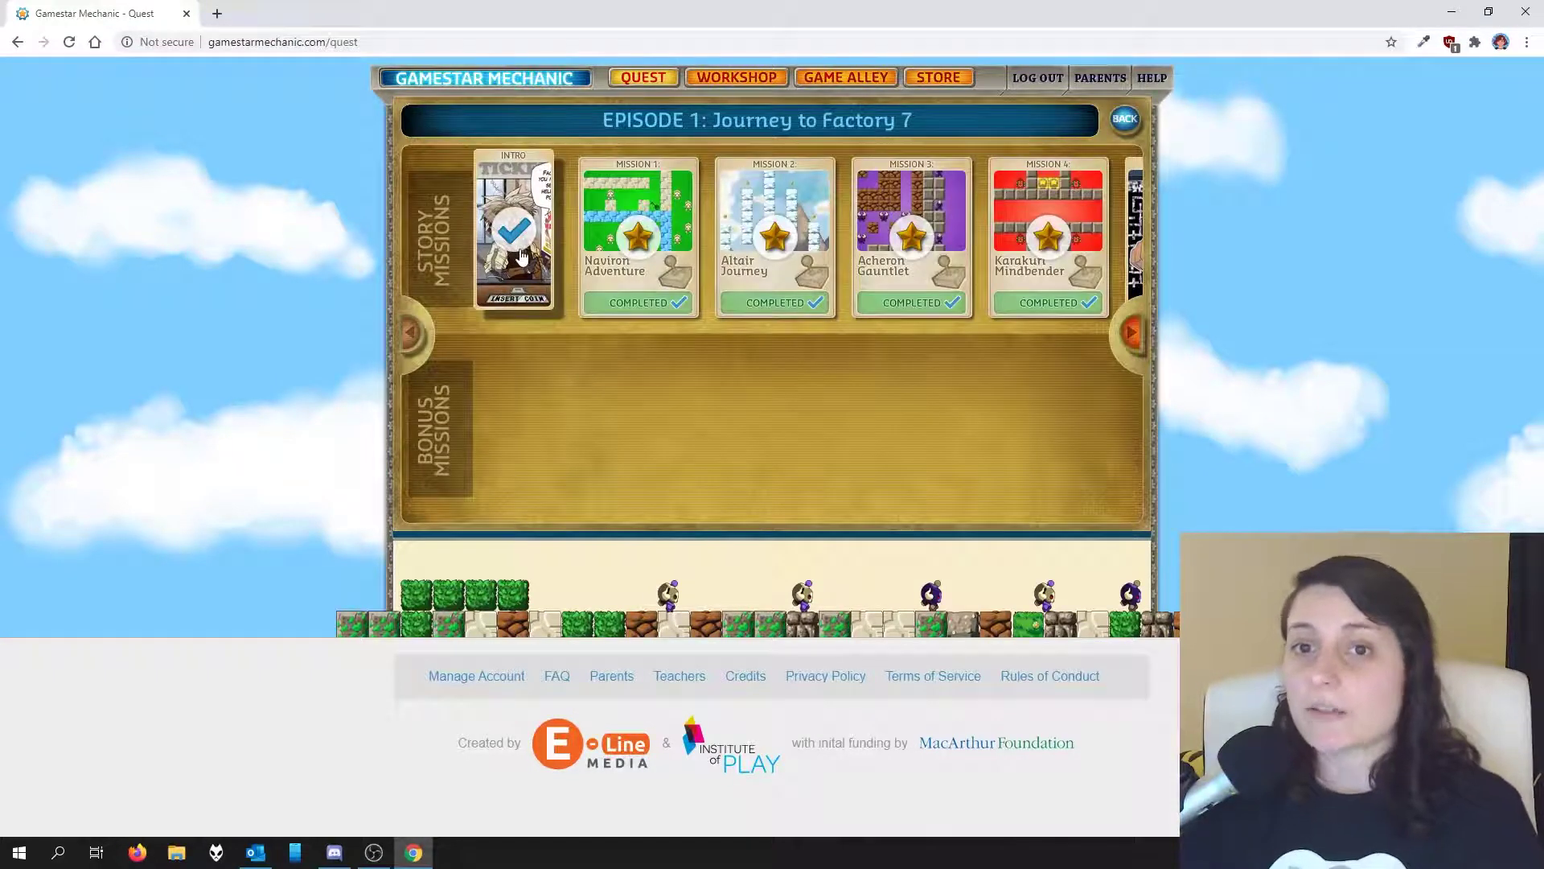
Step: Read through the intro comic, then reopen the Journey to Factory 7 missions from the map
left_click(521, 256)
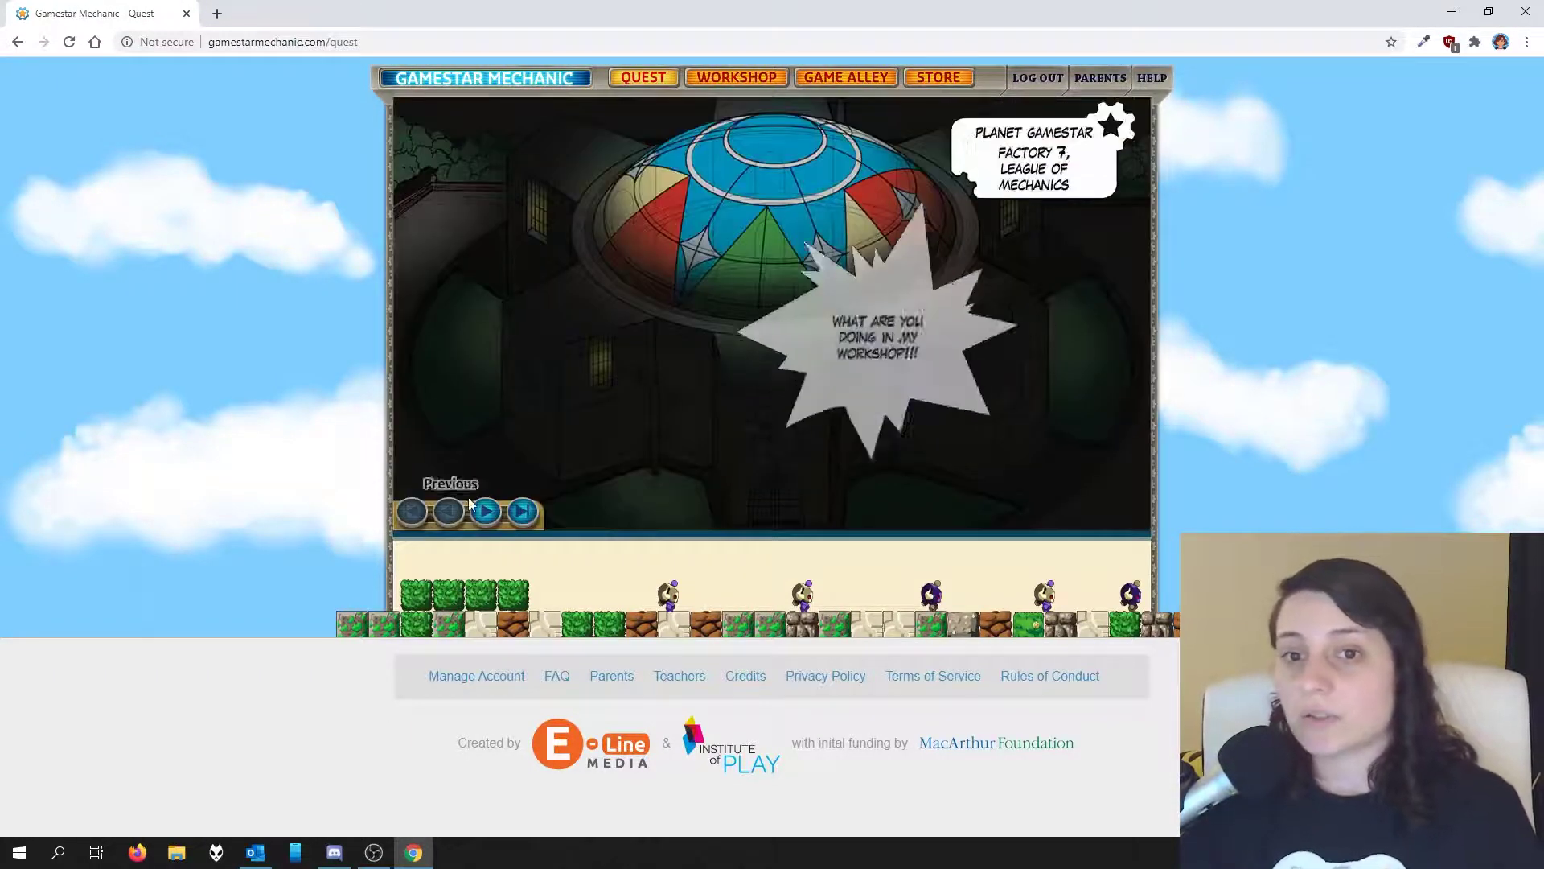
left_click(484, 511)
left_click(483, 513)
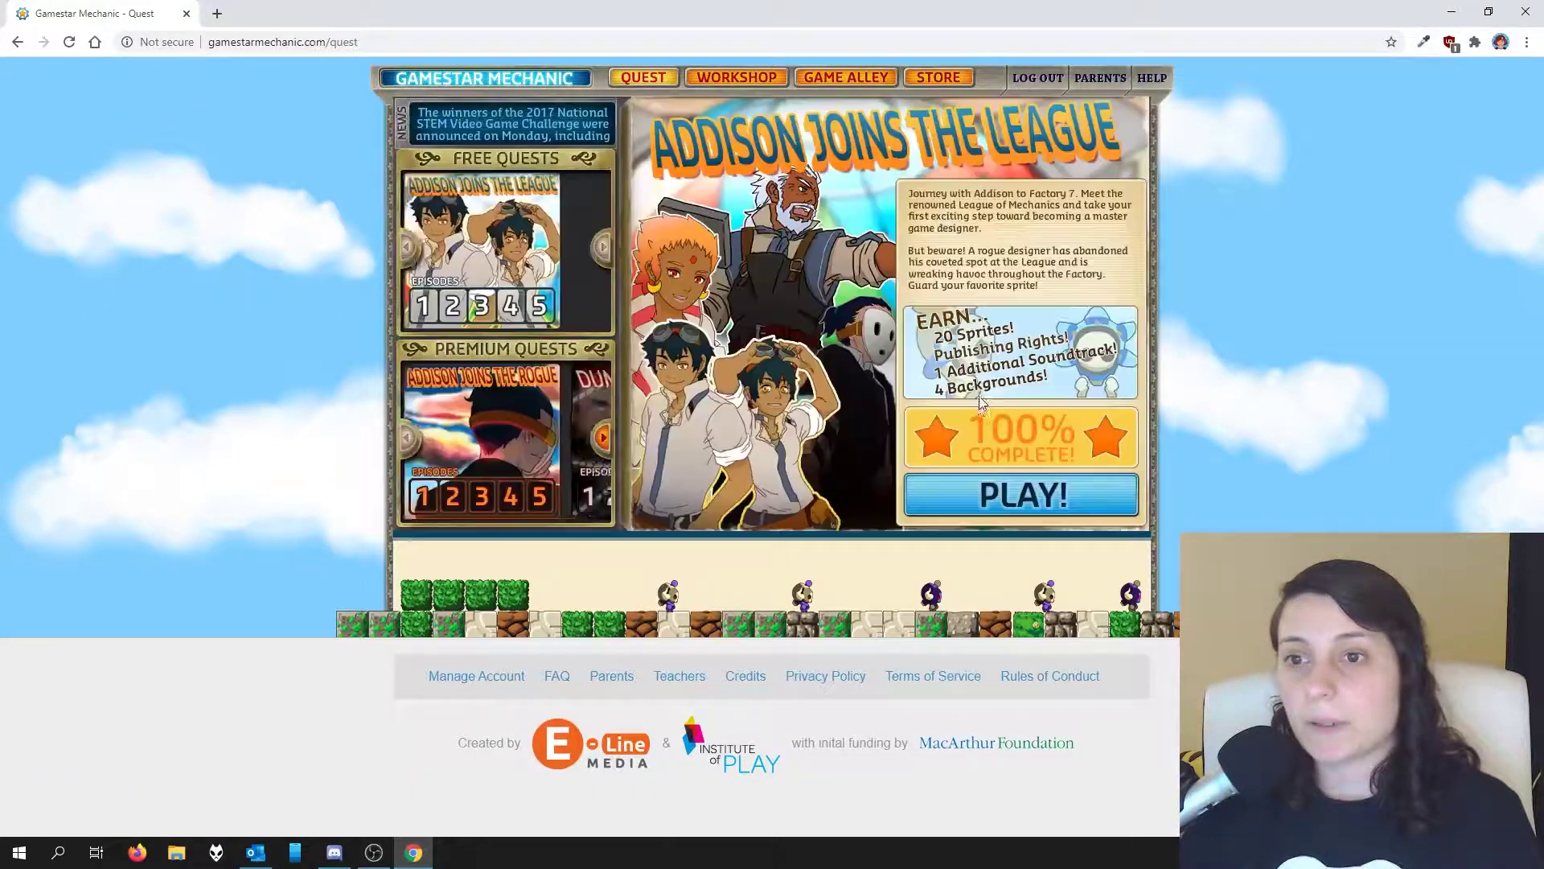
left_click(997, 493)
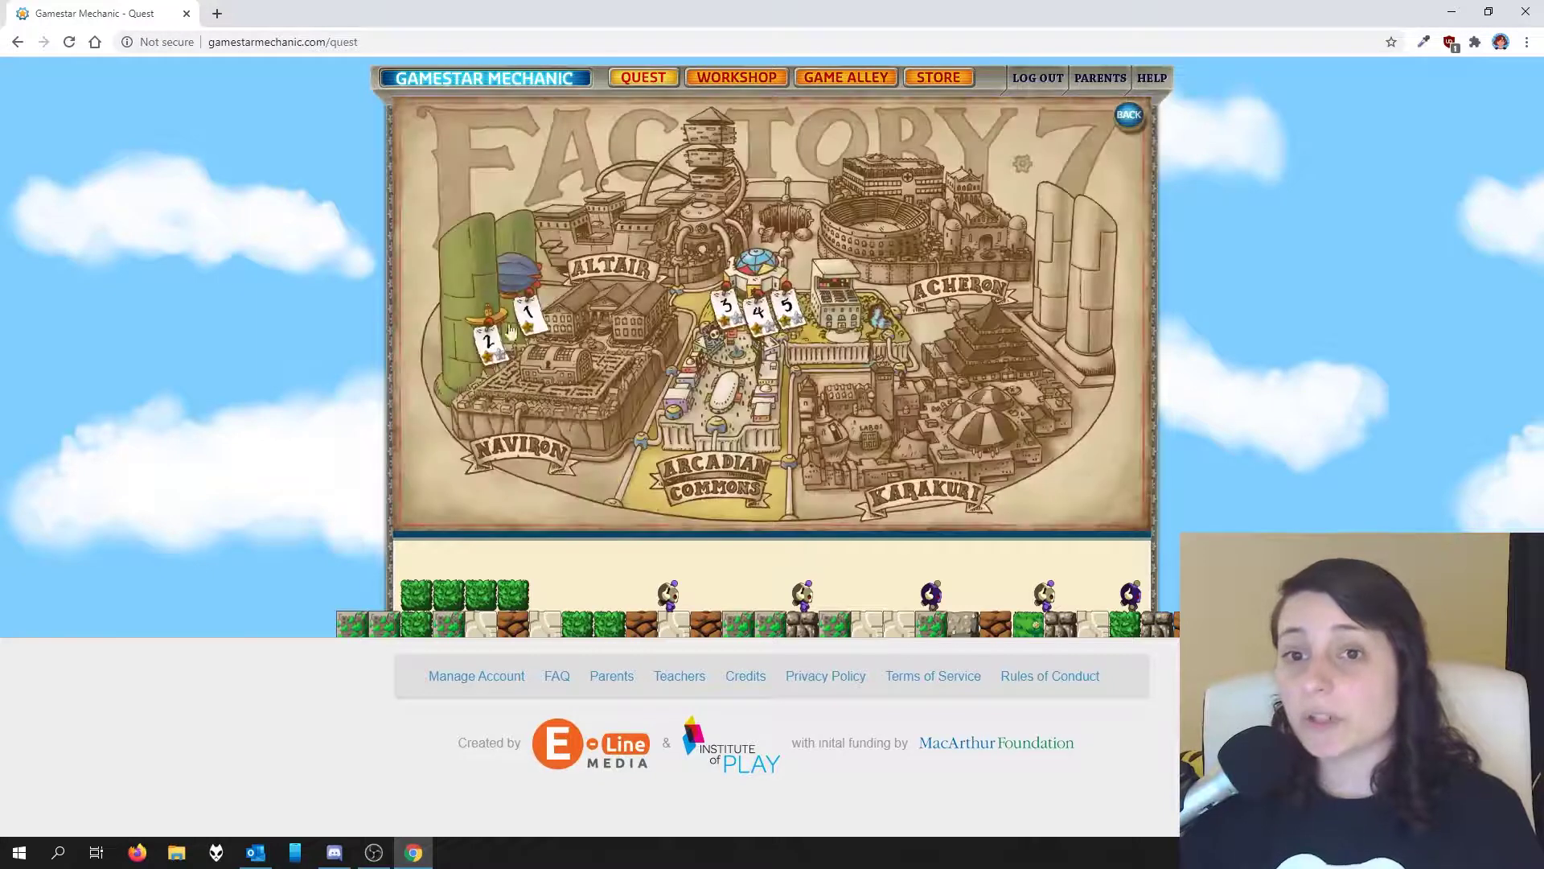
left_click(532, 322)
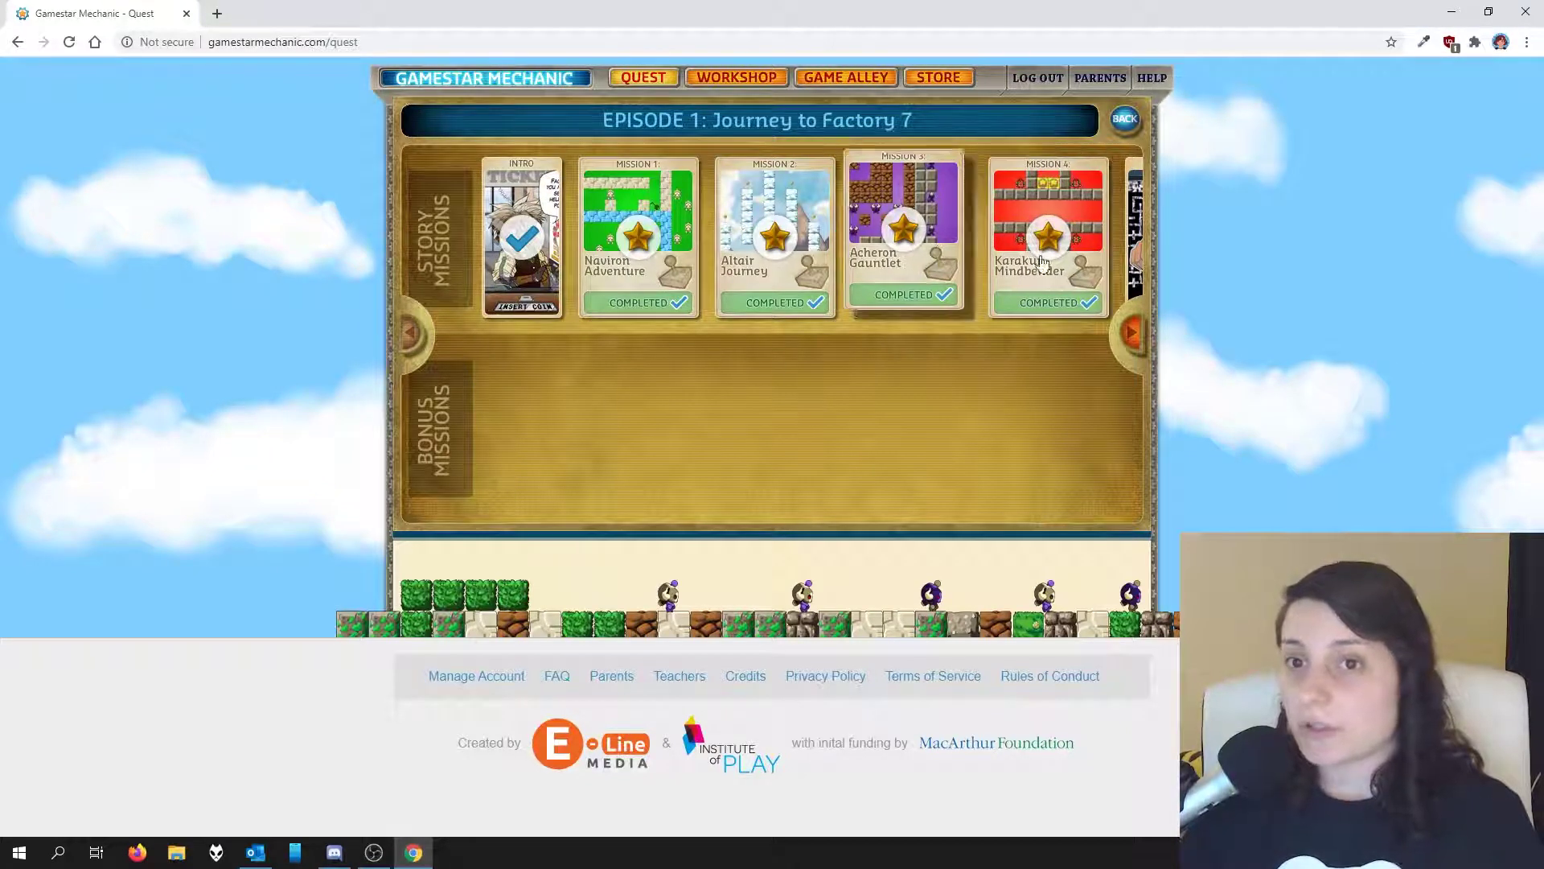
Step: Look at Episode 2: Elevator Emergency, then start a new game under the Workshop's My Draft Games
left_click(1126, 120)
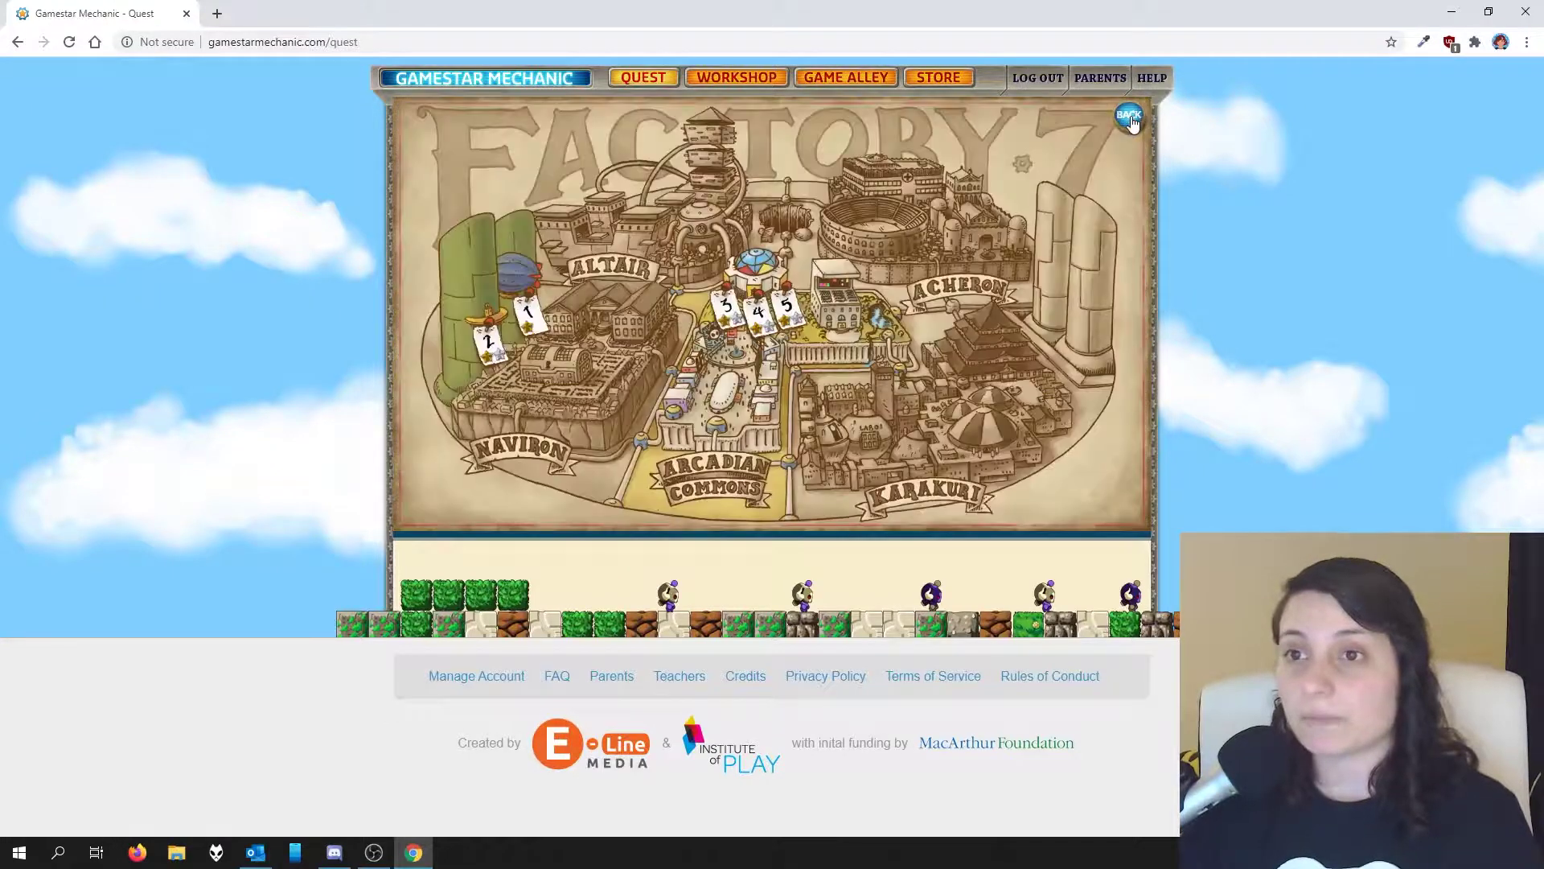
left_click(487, 345)
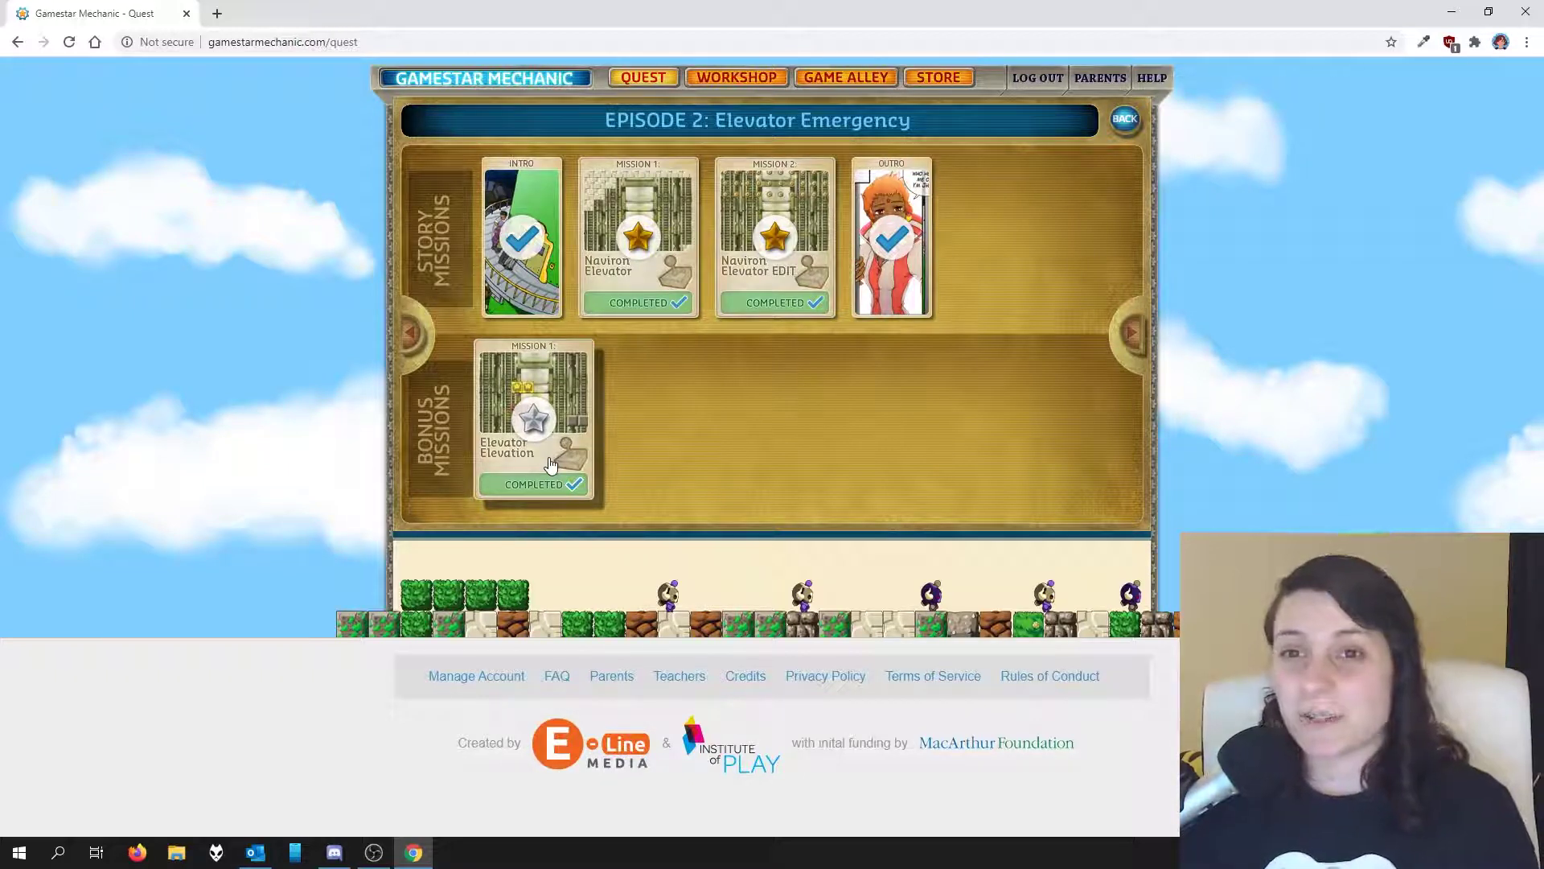
left_click(750, 78)
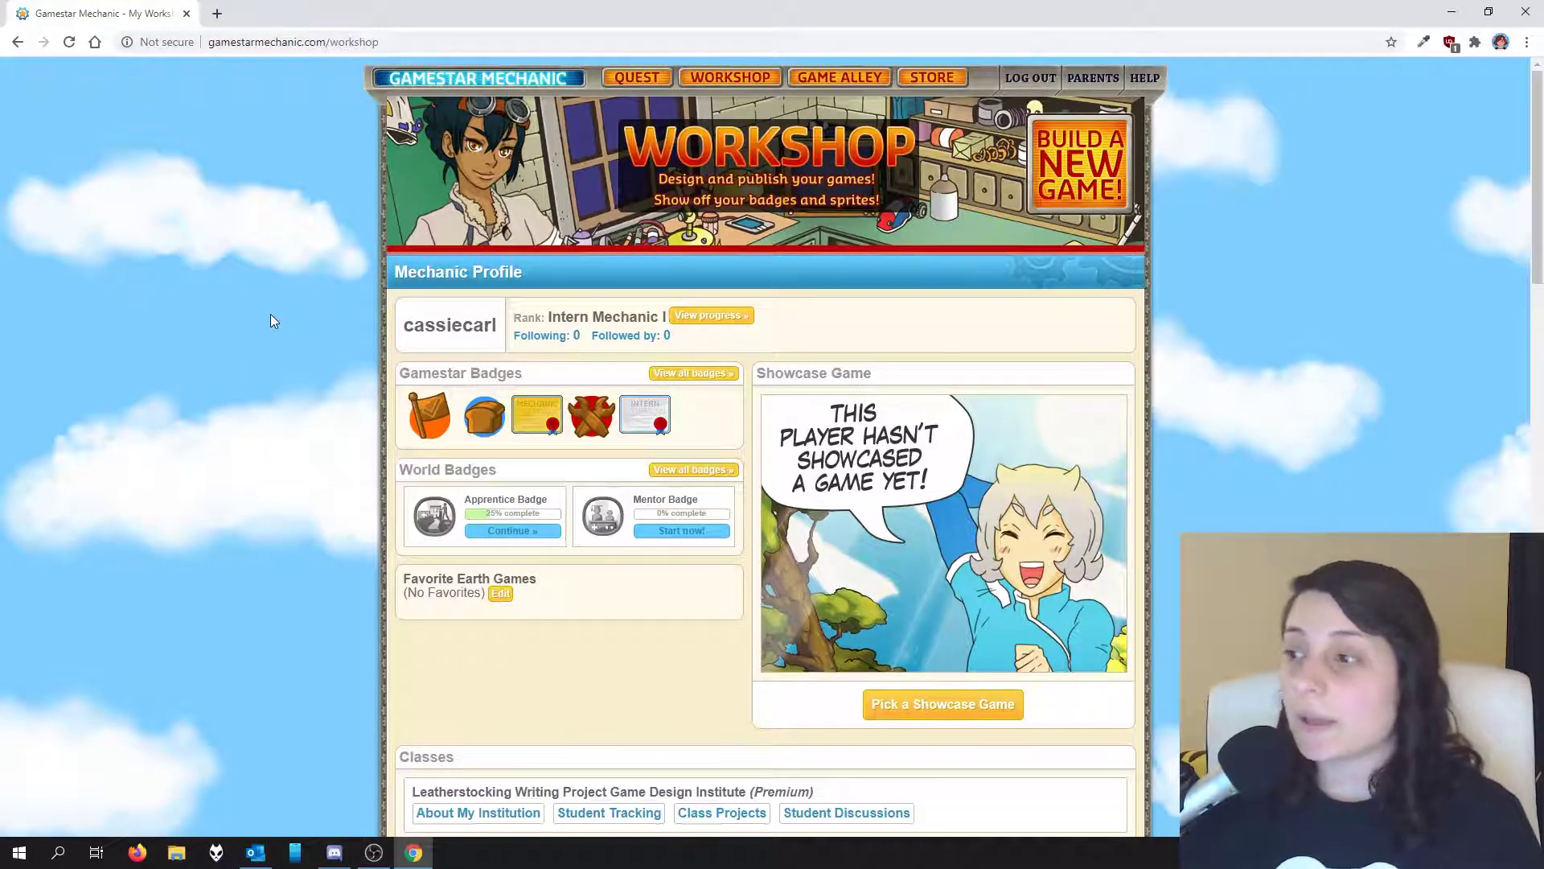
scroll(271, 320, "down", 5)
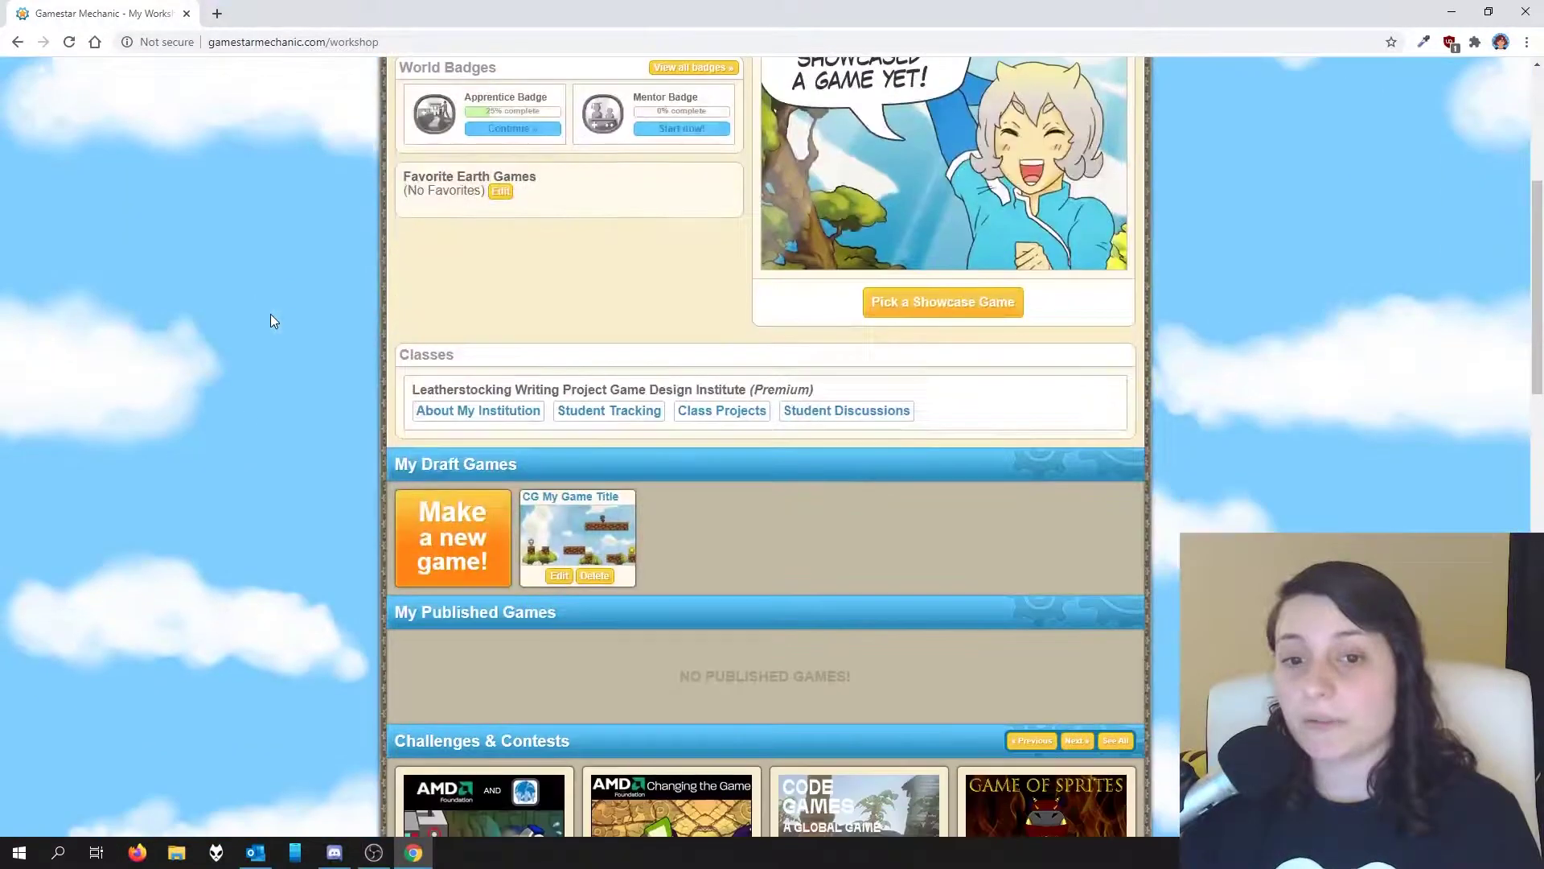
left_click(453, 549)
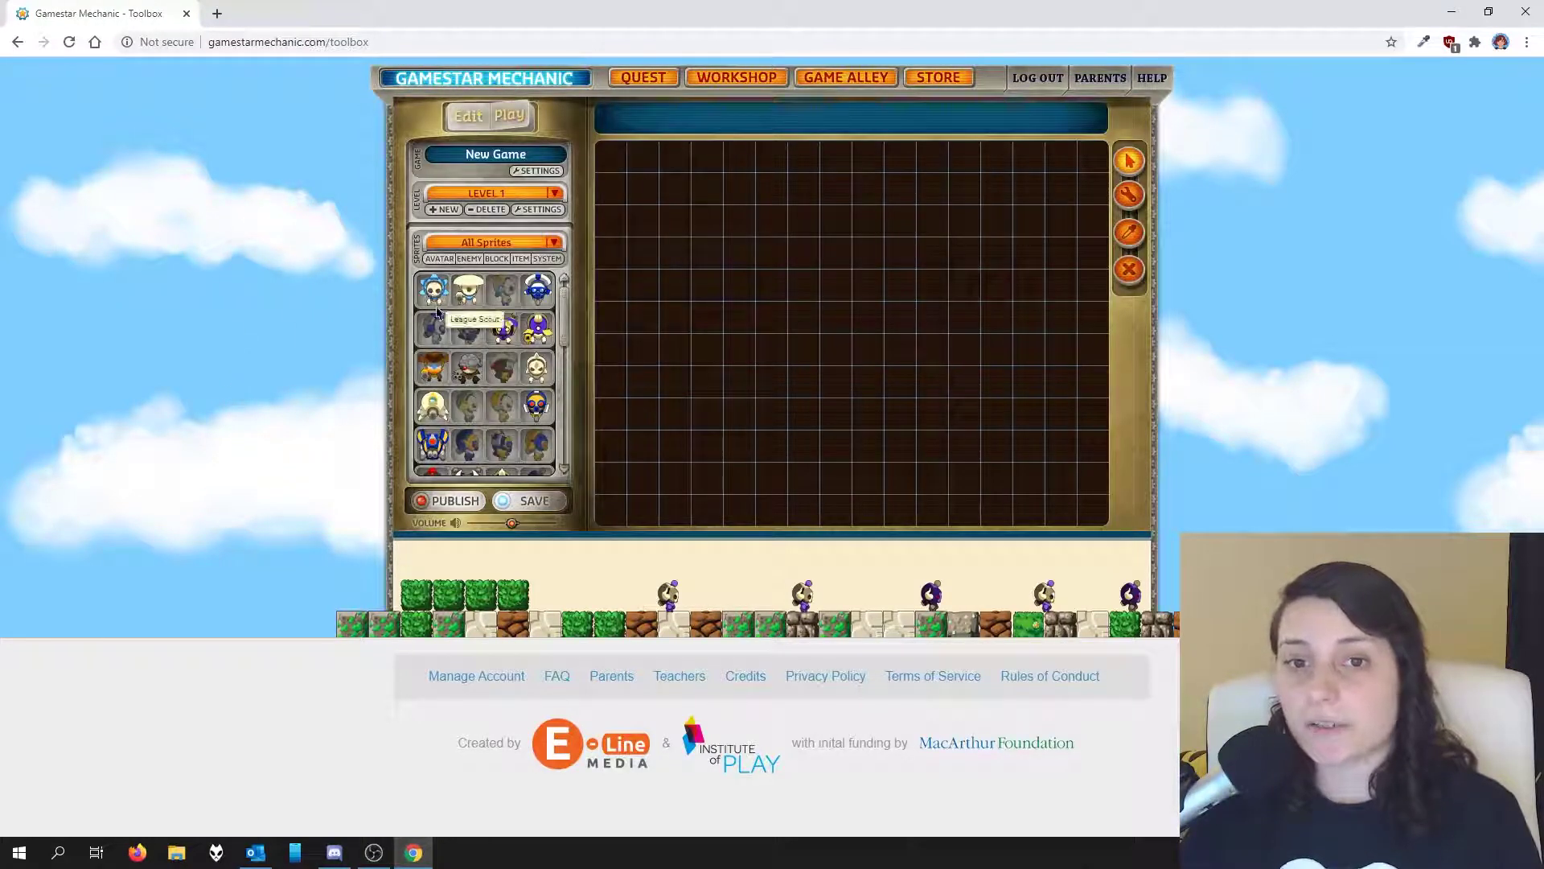
Step: Place the avatar, two goal flags beside and below it, and a clock by the lower flag
left_click_drag(442, 296, 740, 317)
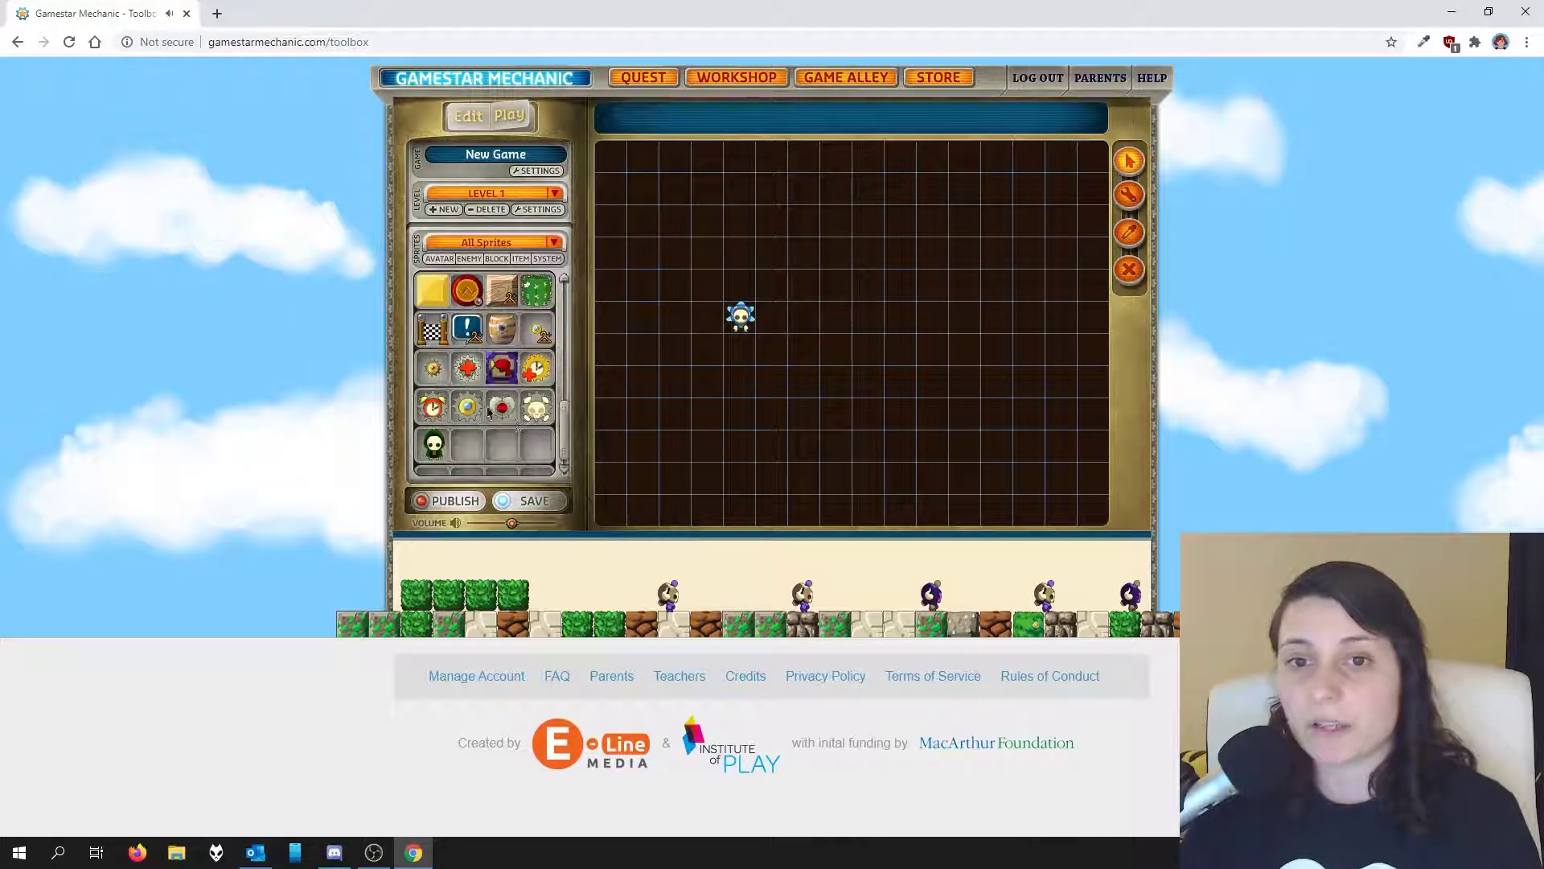
left_click_drag(432, 329, 803, 285)
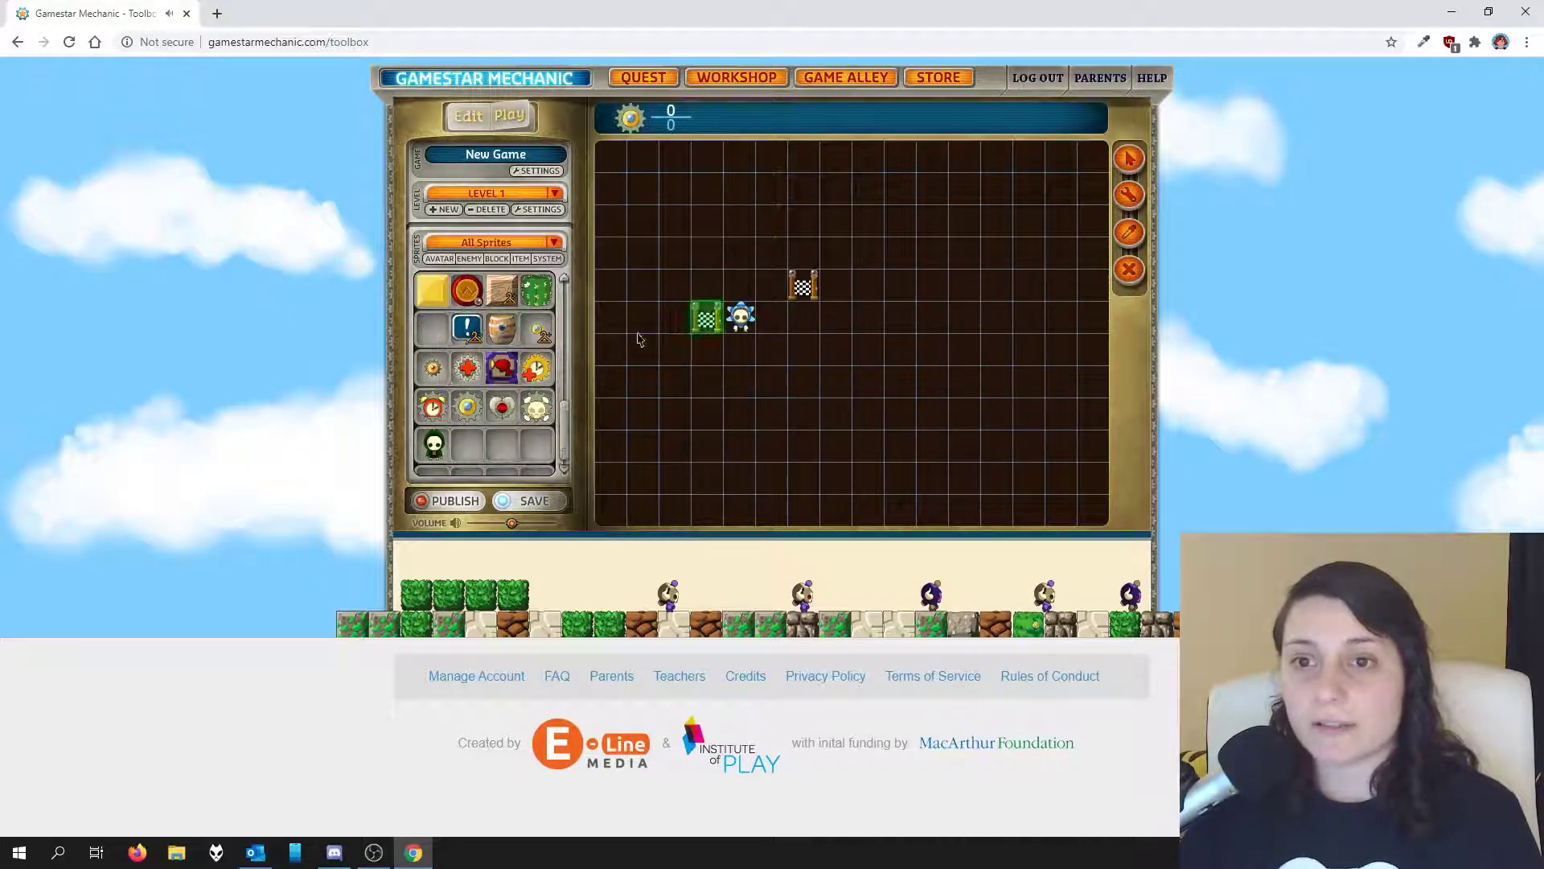
left_click(774, 386)
left_click(533, 374)
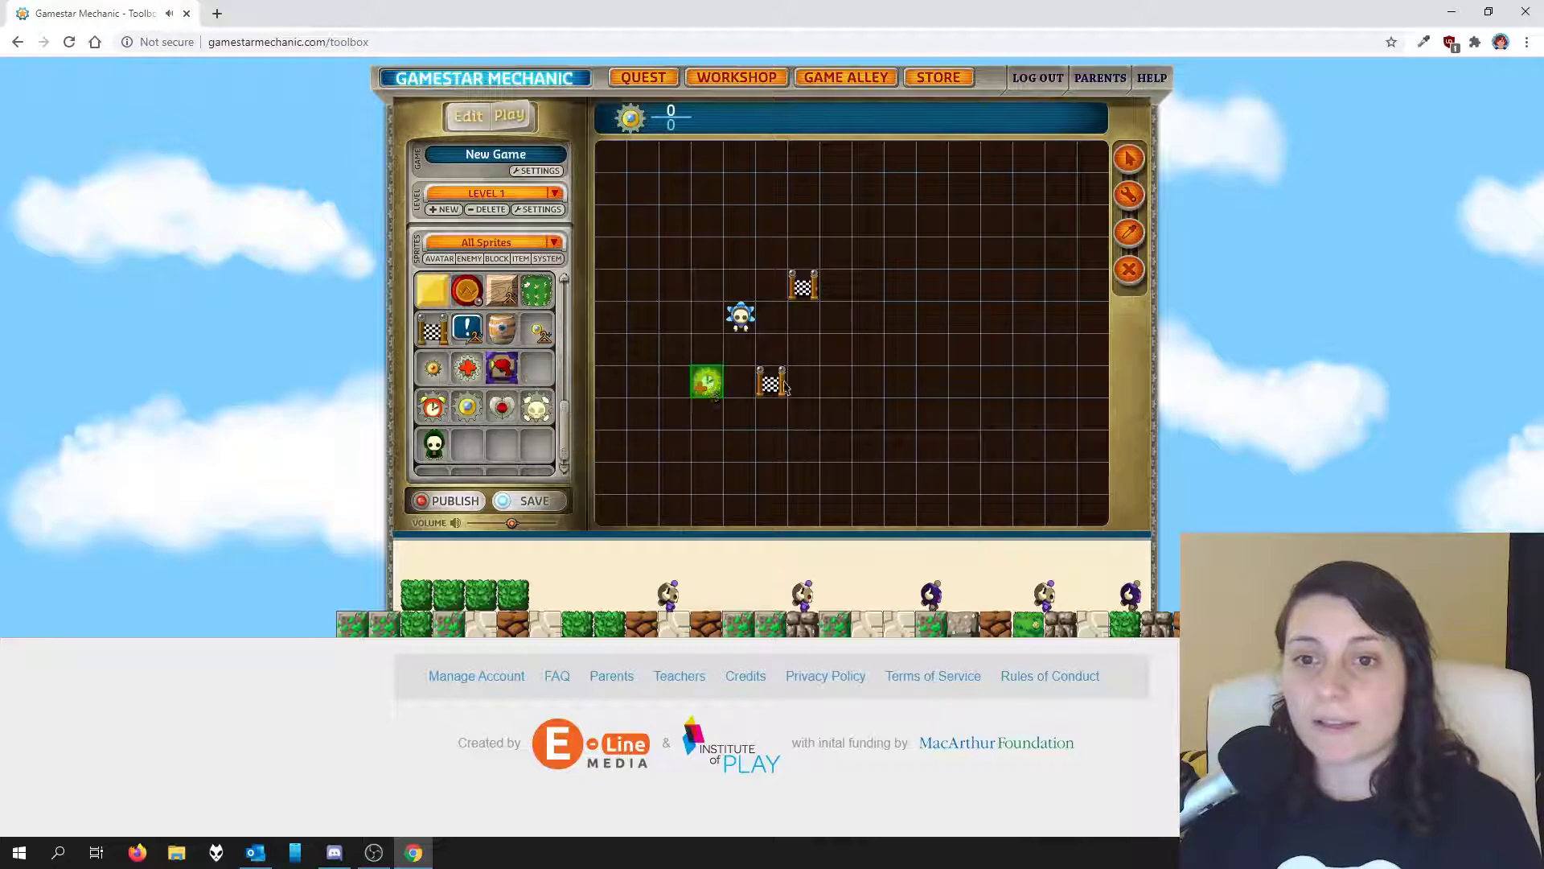
left_click(840, 388)
Step: Add a bush and a snow block above the flag and a row of four rock blocks
left_click(536, 290)
left_click(770, 254)
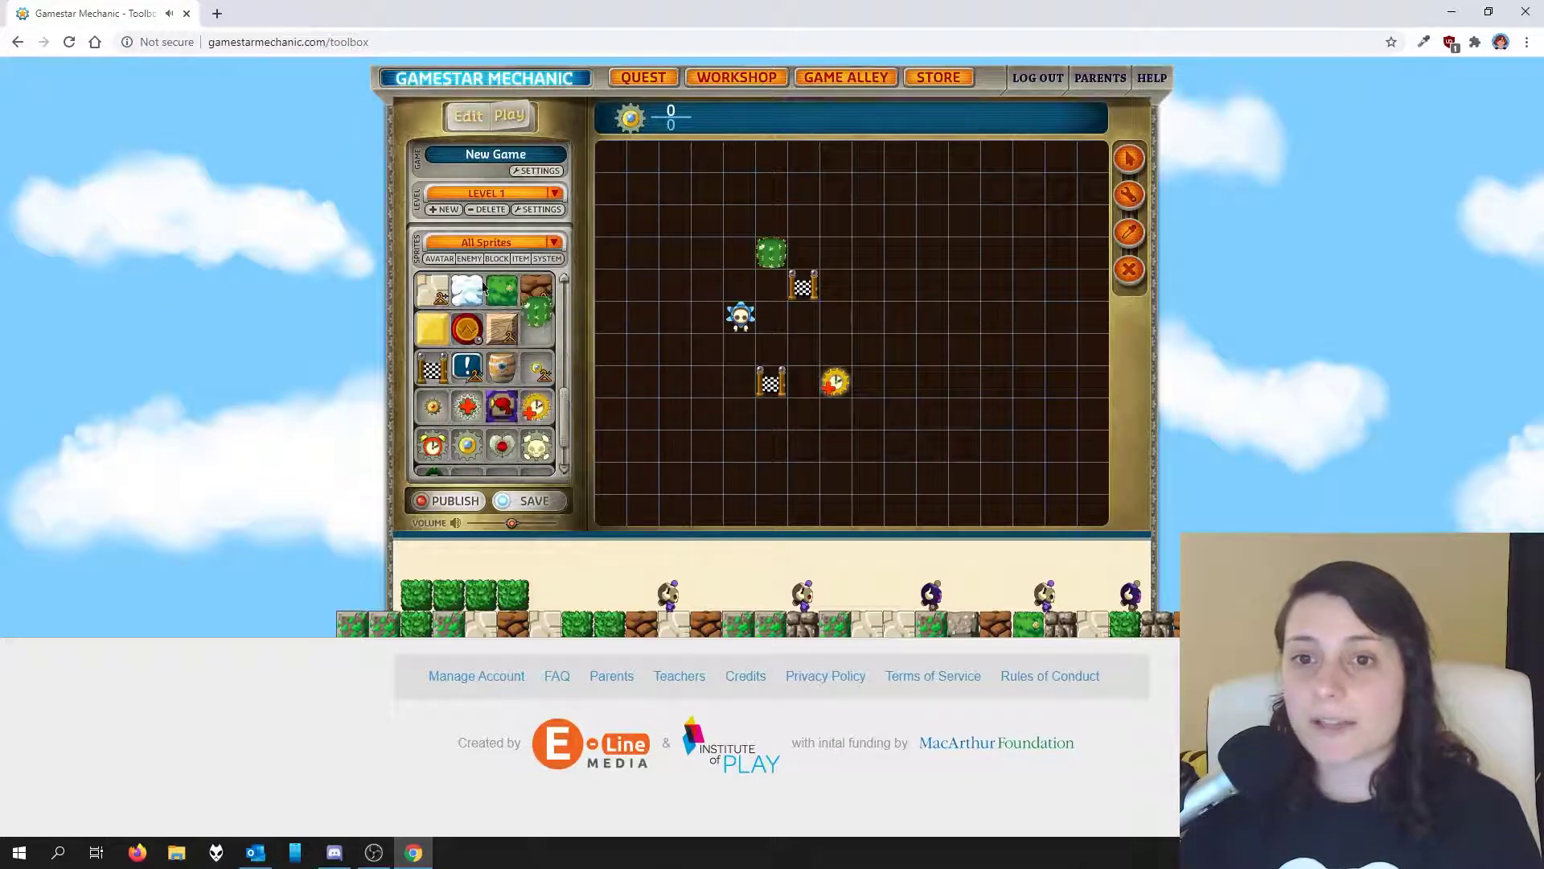
left_click(706, 257)
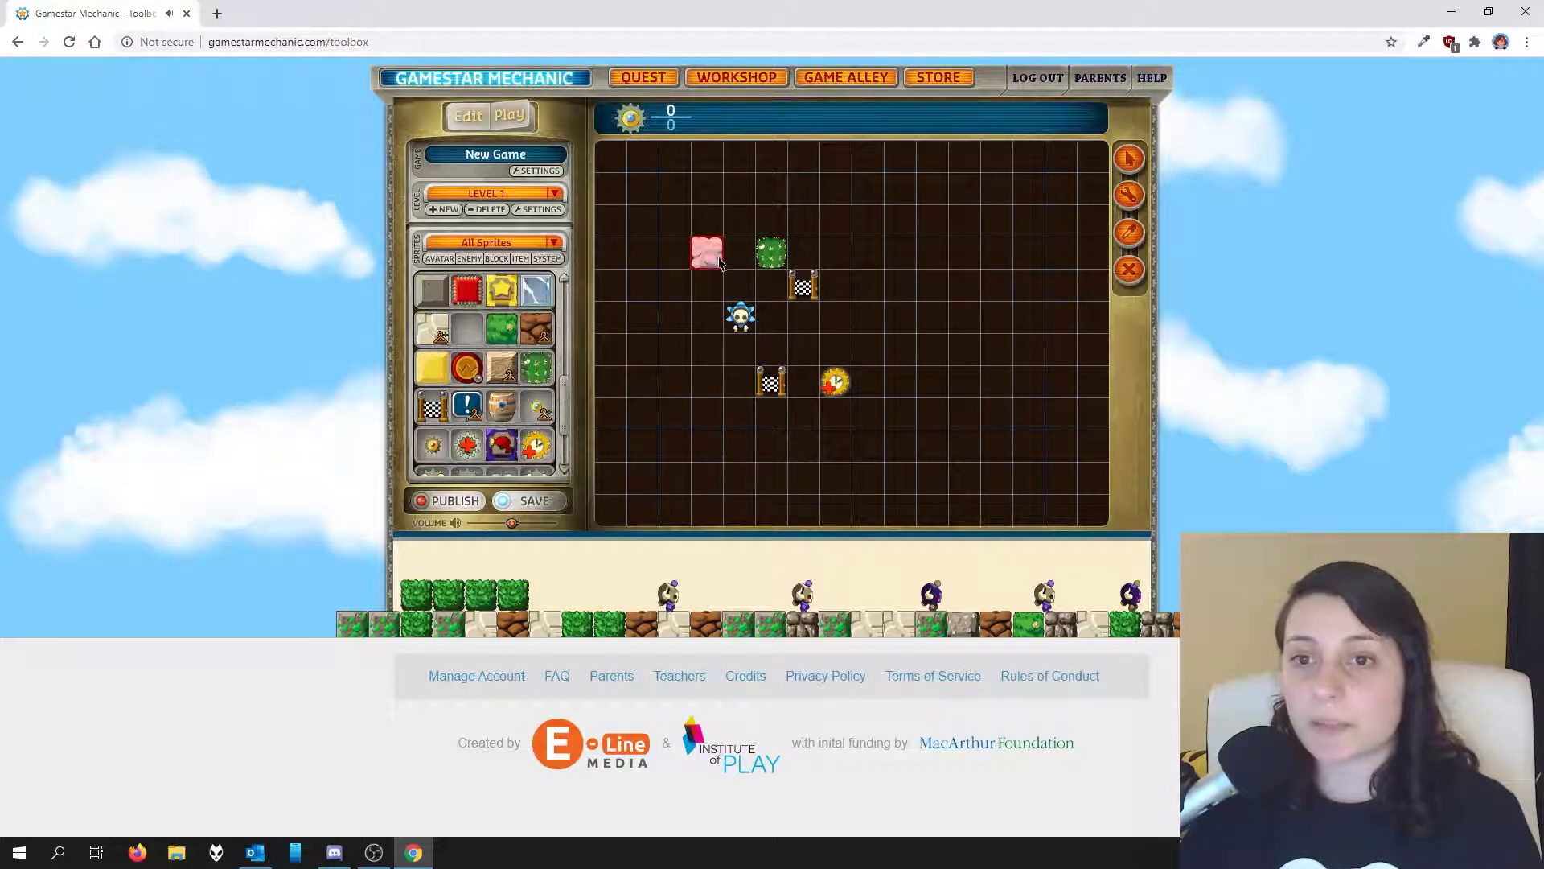
left_click(541, 334)
left_click(867, 290)
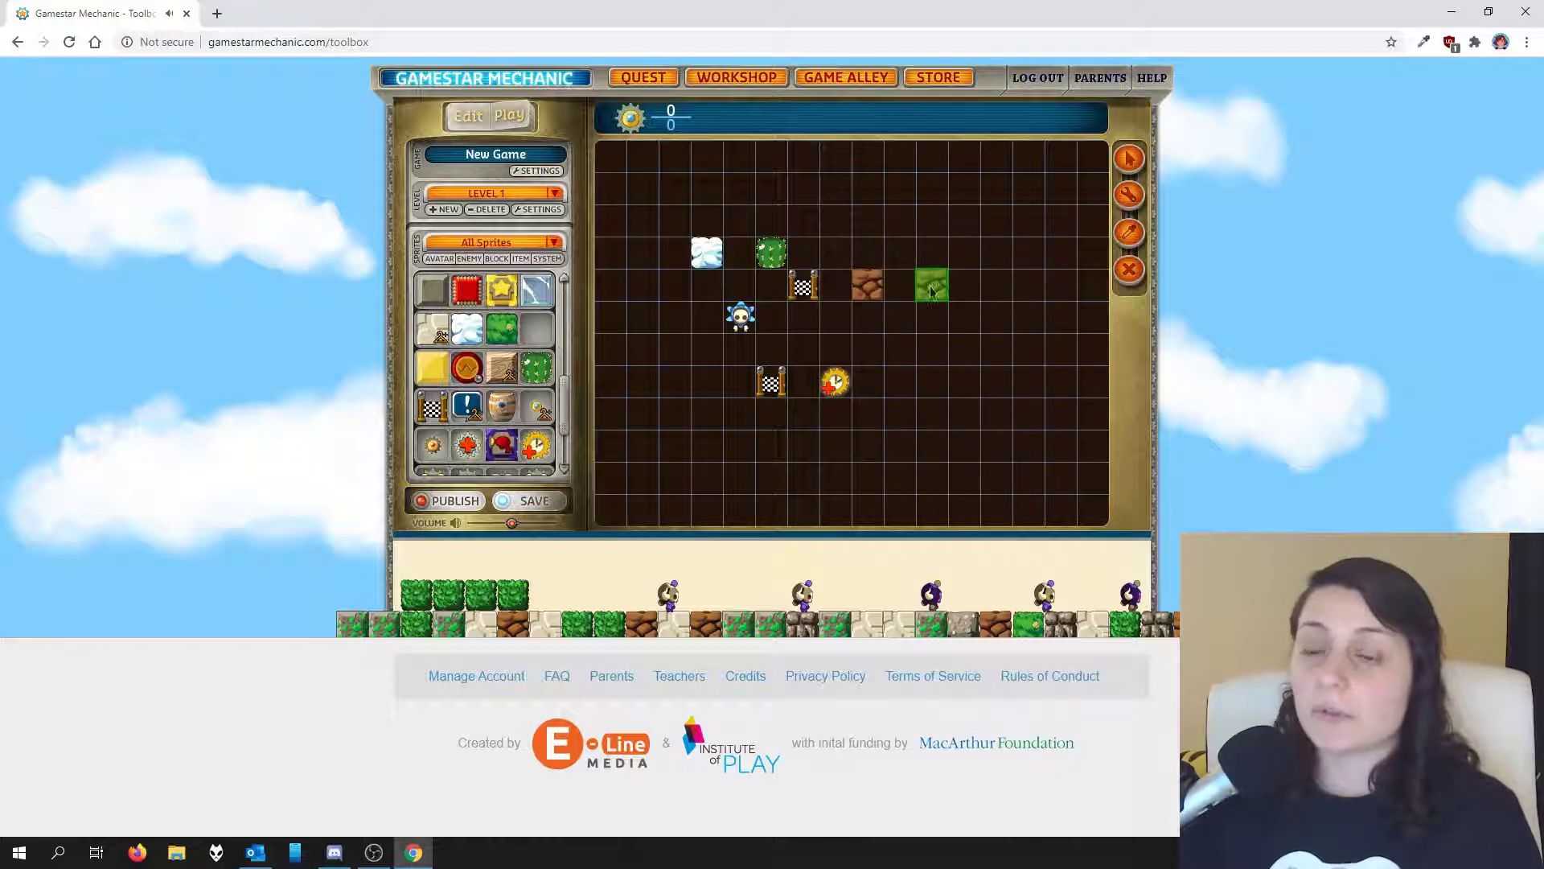
left_click(899, 289)
left_click(931, 287)
left_click(963, 287)
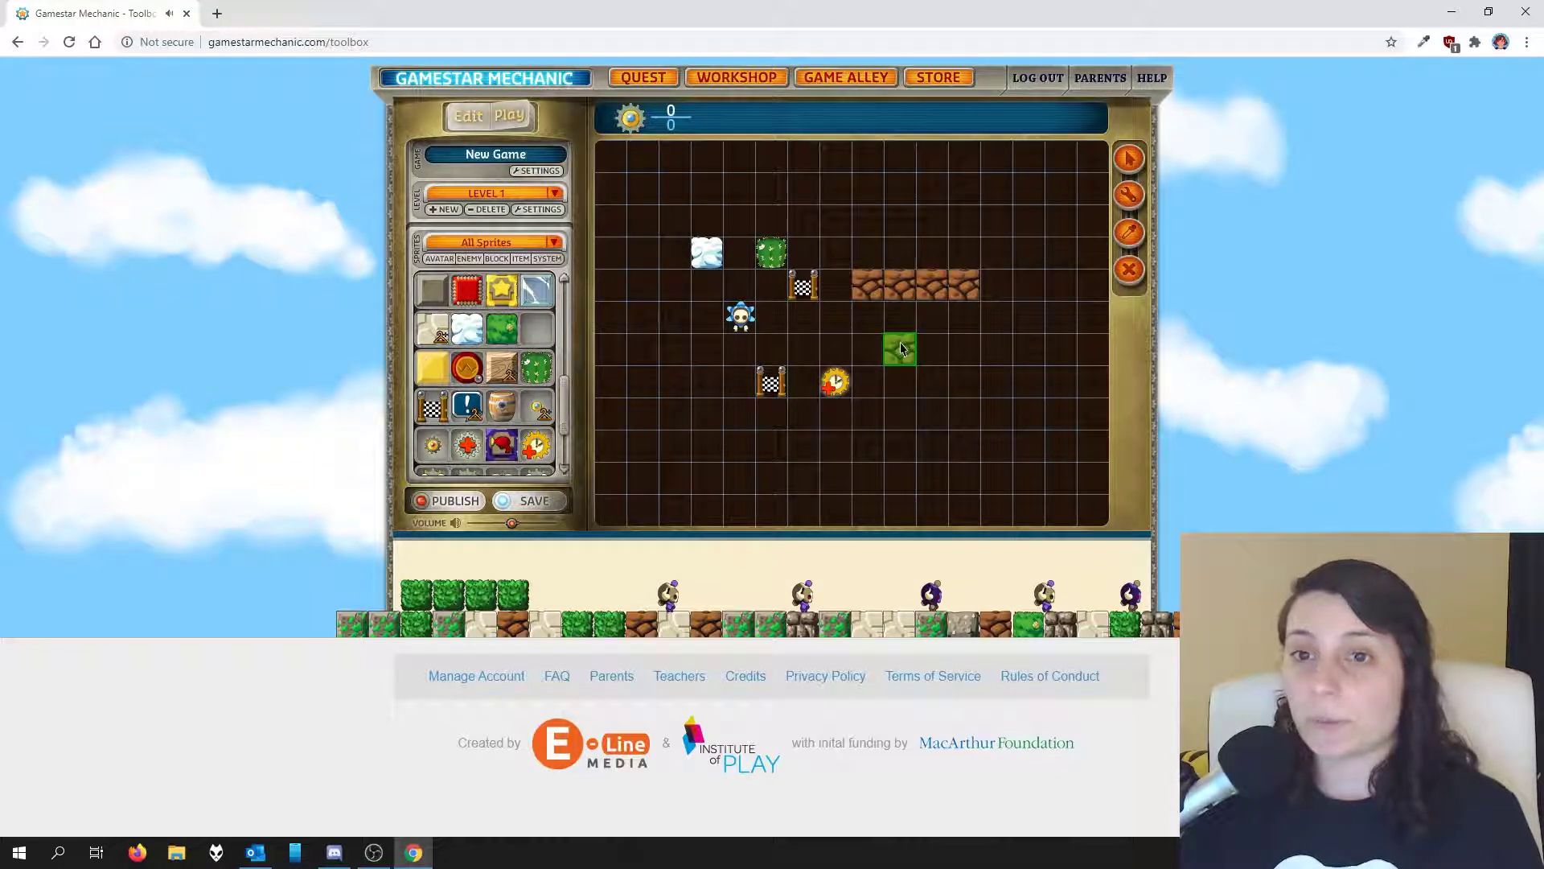
Step: Save the new game as a Workshop draft and run Level 1 in Play mode
left_click(532, 501)
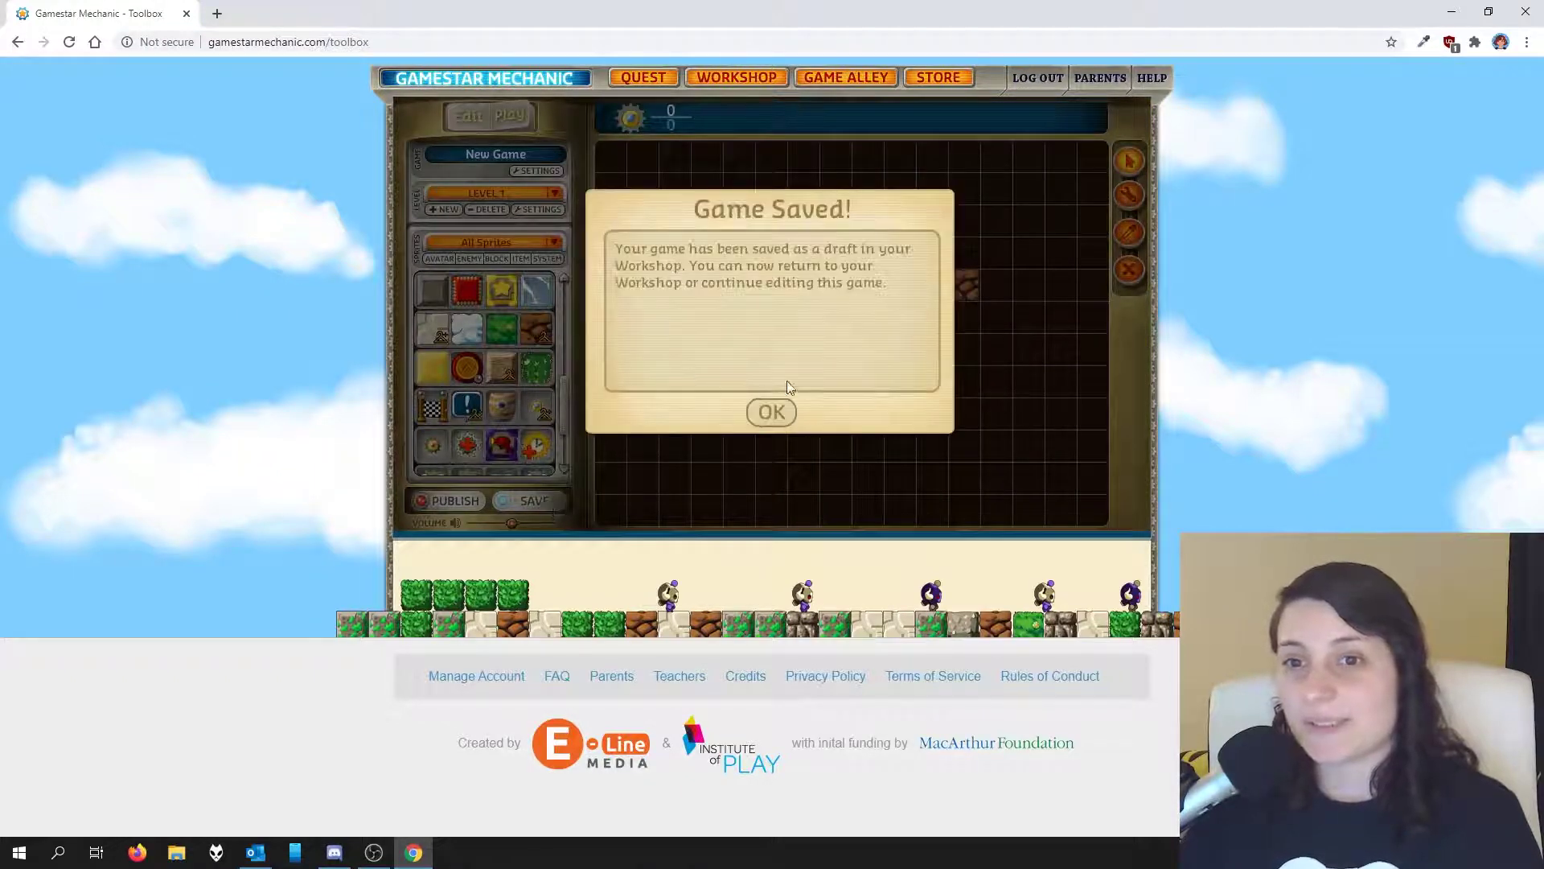
left_click(769, 414)
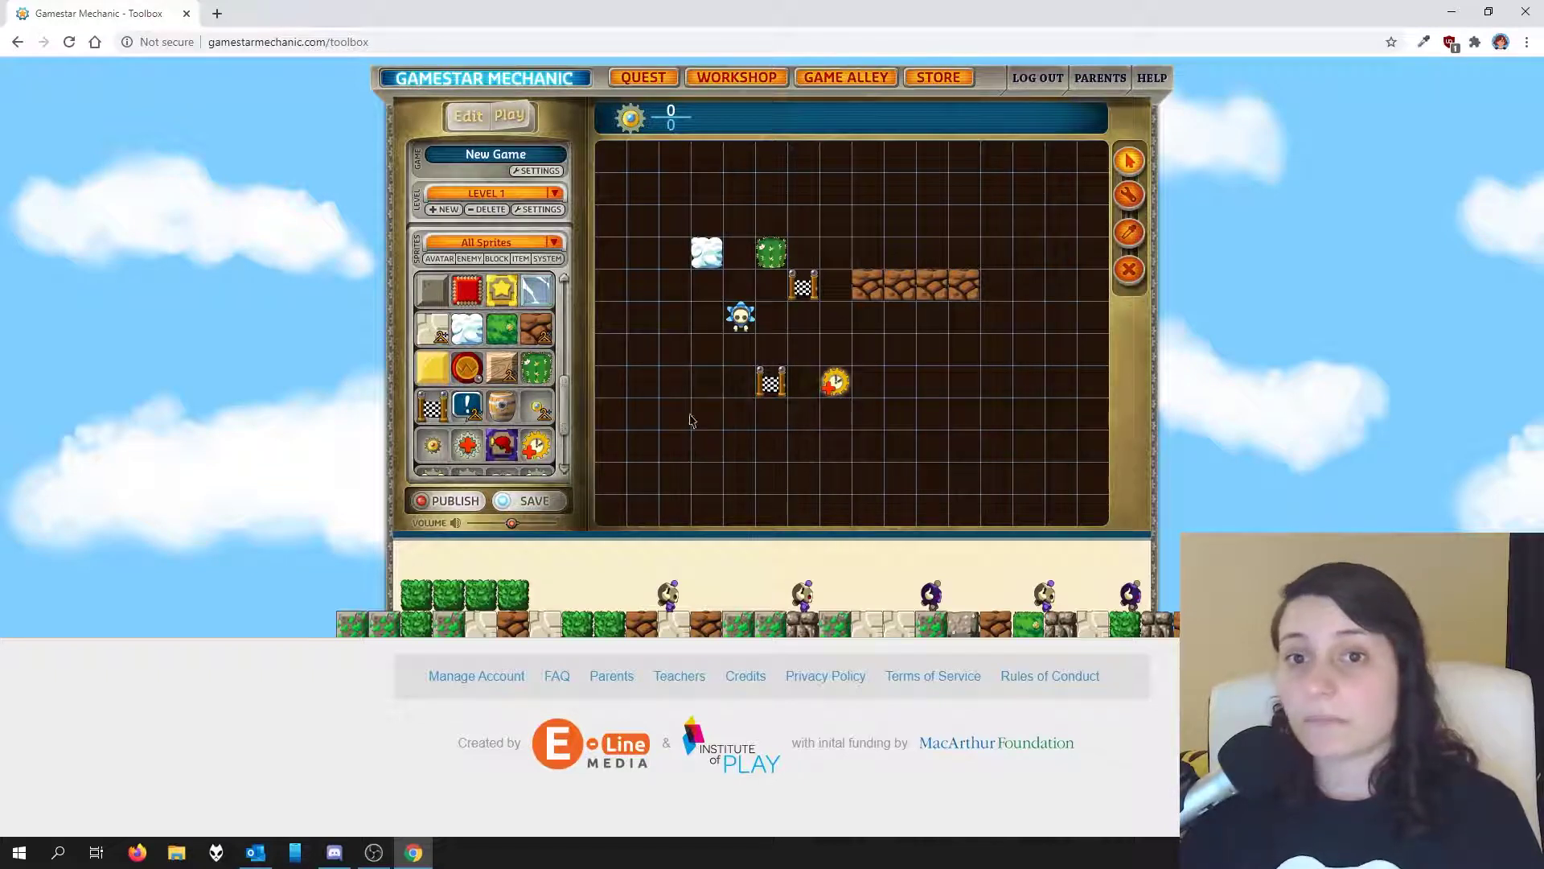
left_click(509, 116)
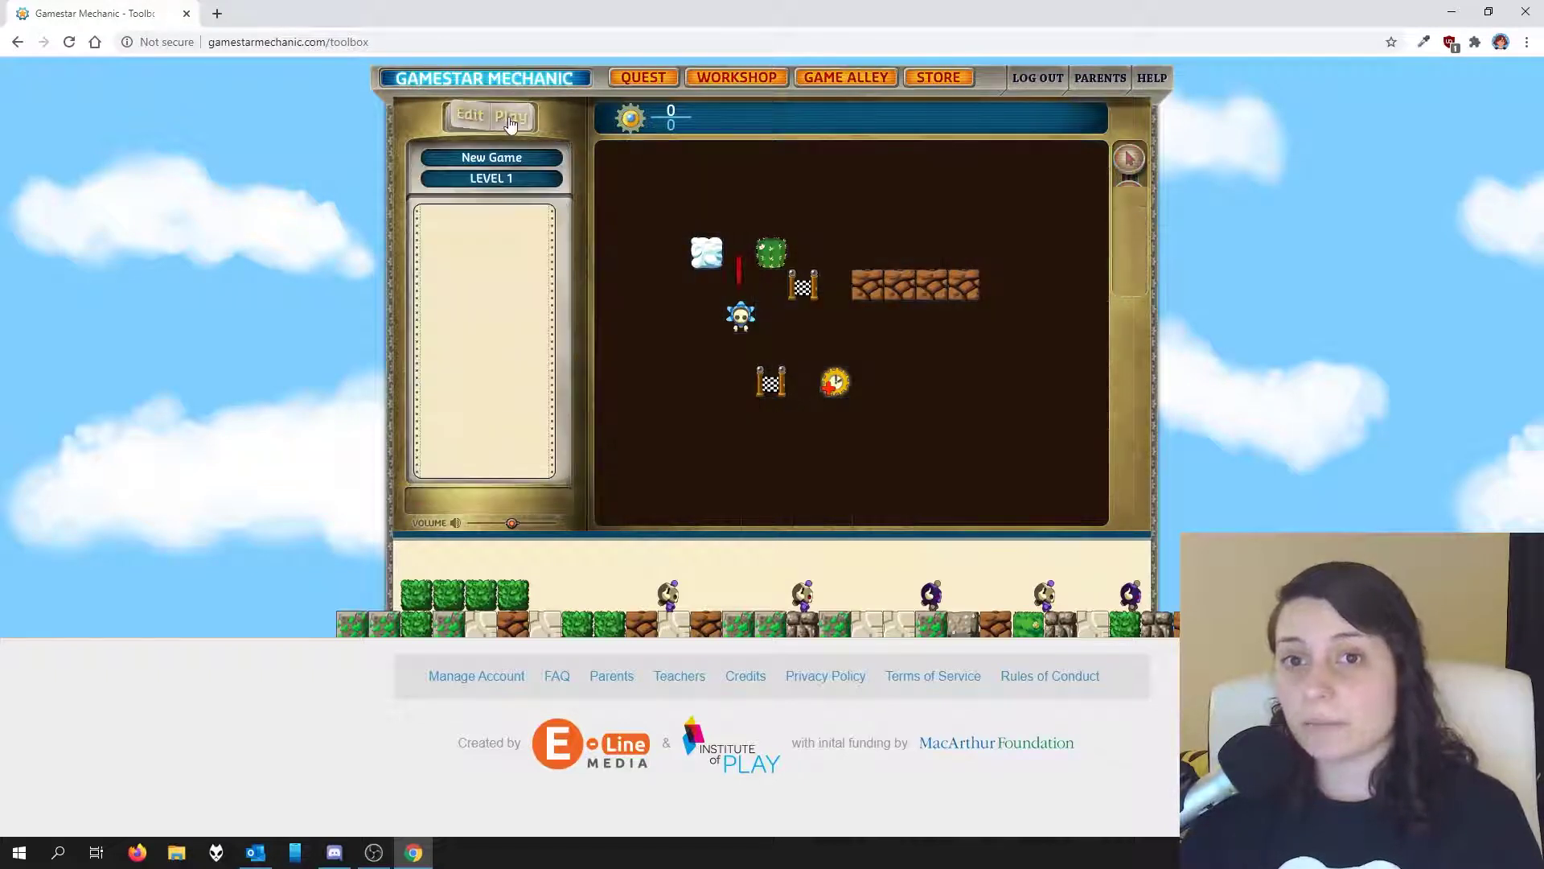
Step: Fly the avatar past the rock row, around the snow block and through the goal flag, then return to Edit mode
key("Right")
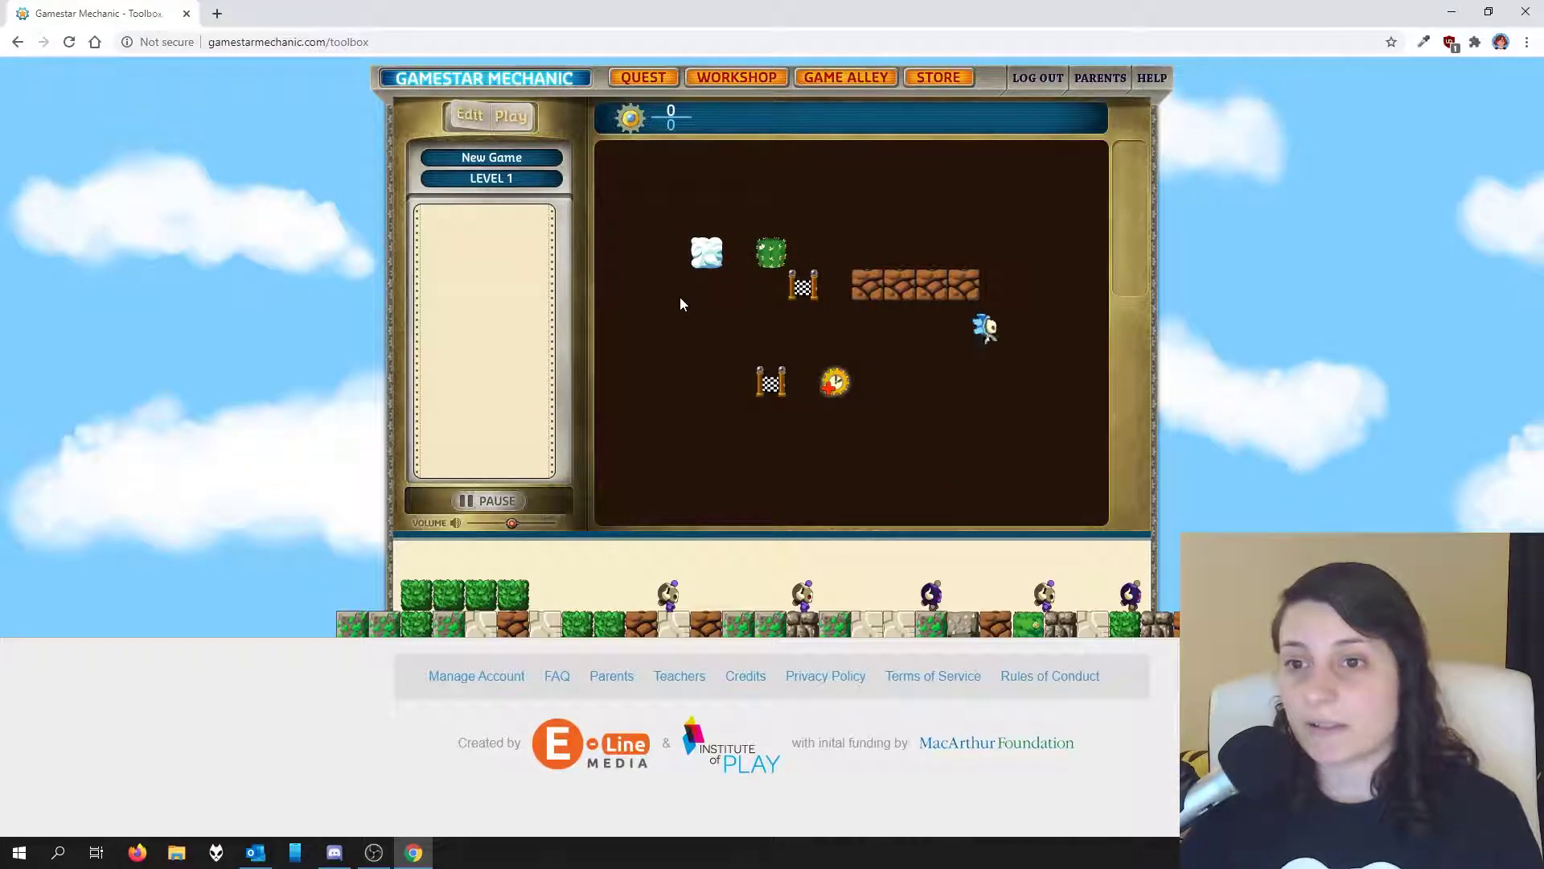
key("Up")
key("Left")
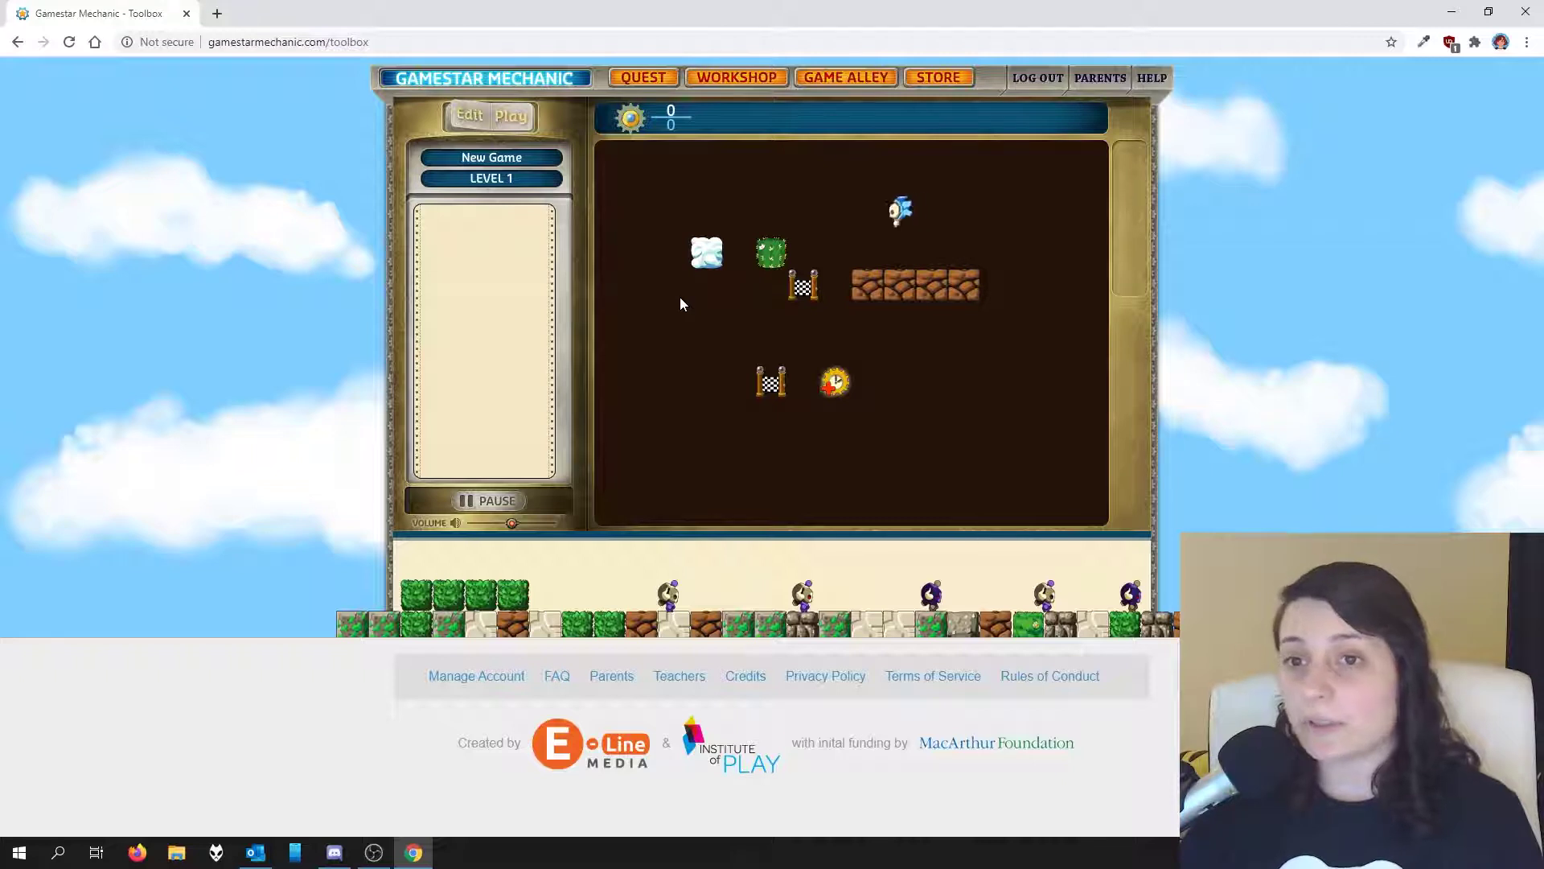
key("Up")
key("Left")
key("Down")
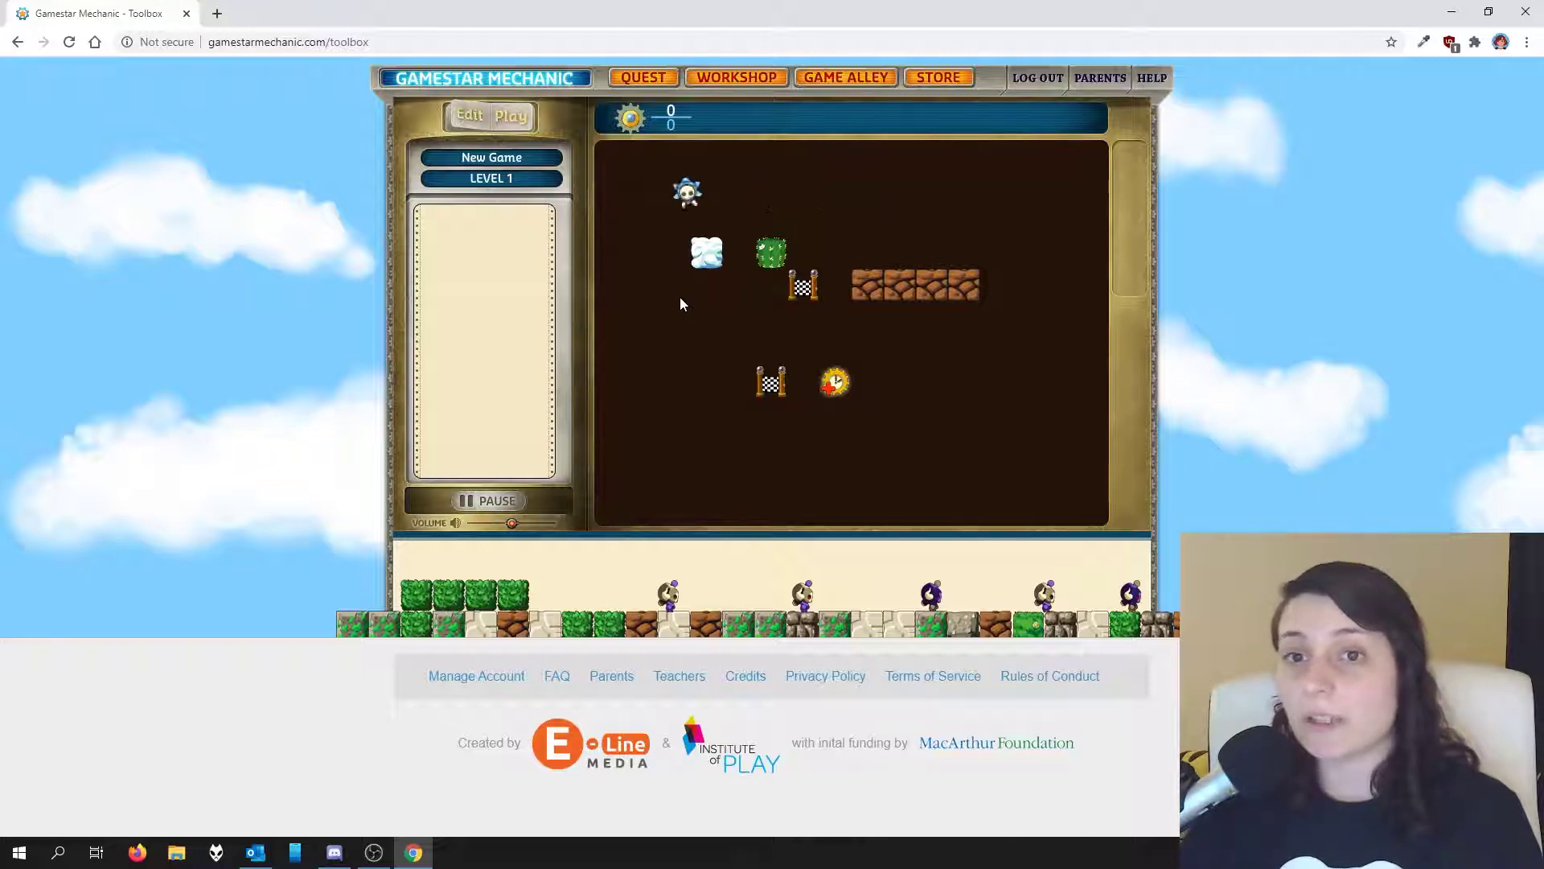
key("Left")
key("Down")
key("Right")
key("Right")
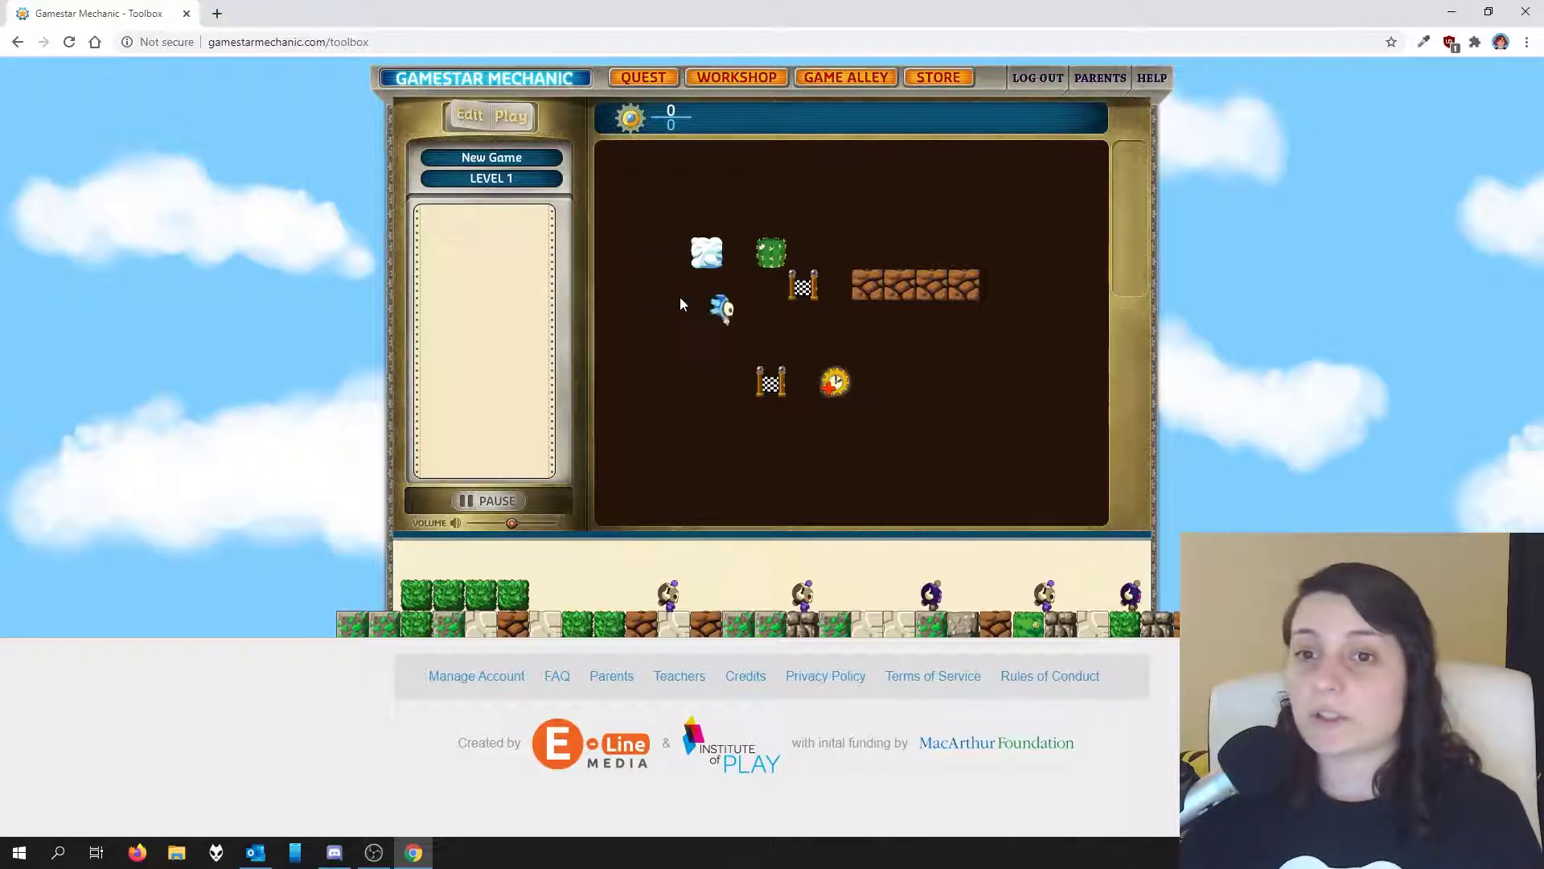
key("Down")
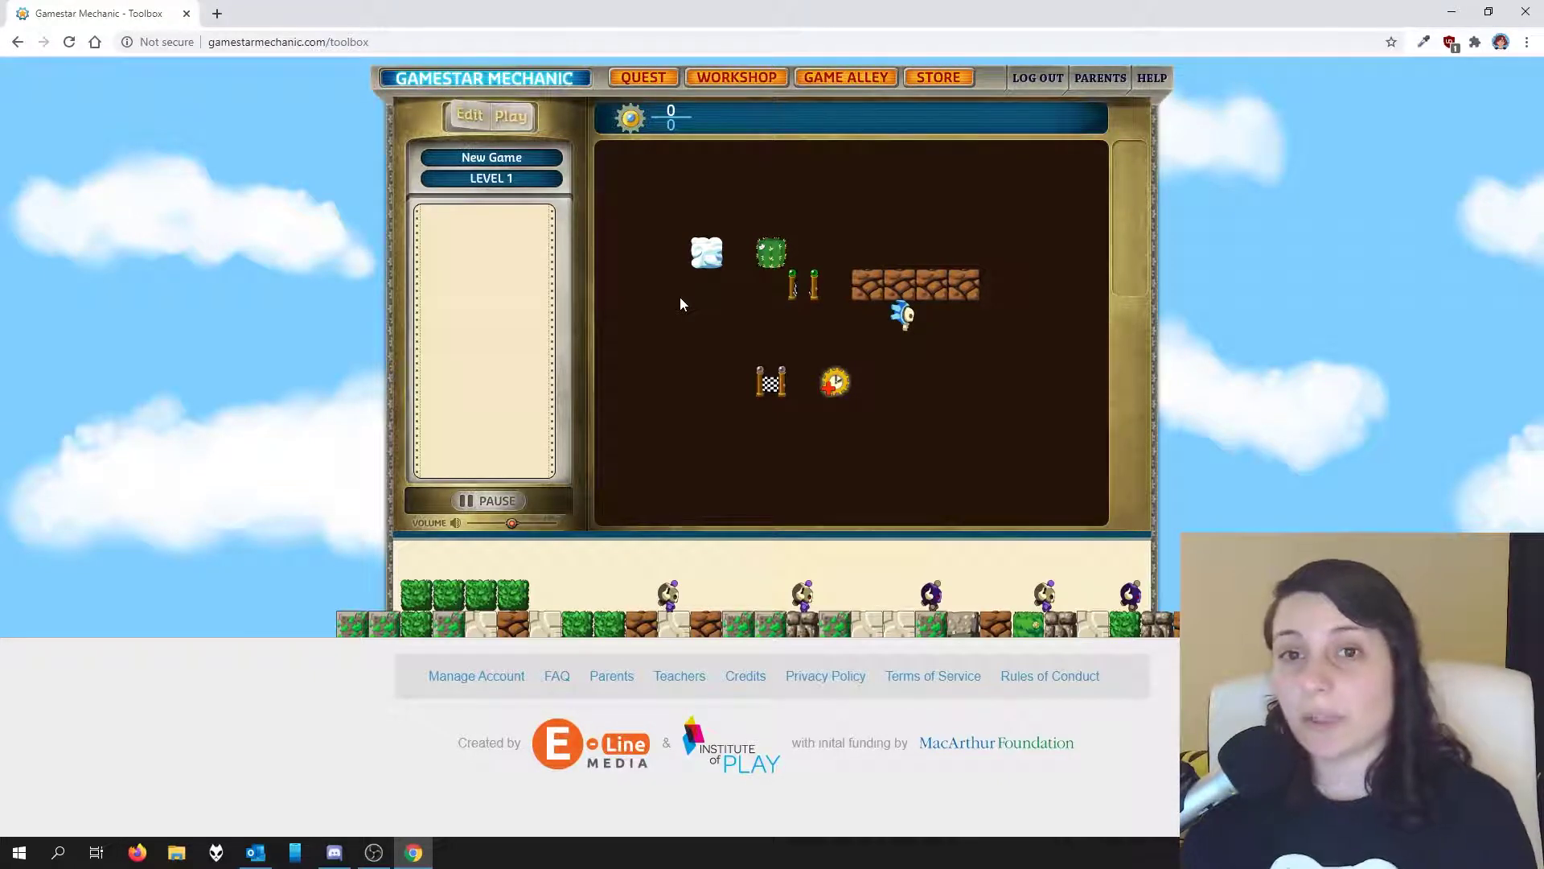
left_click(465, 118)
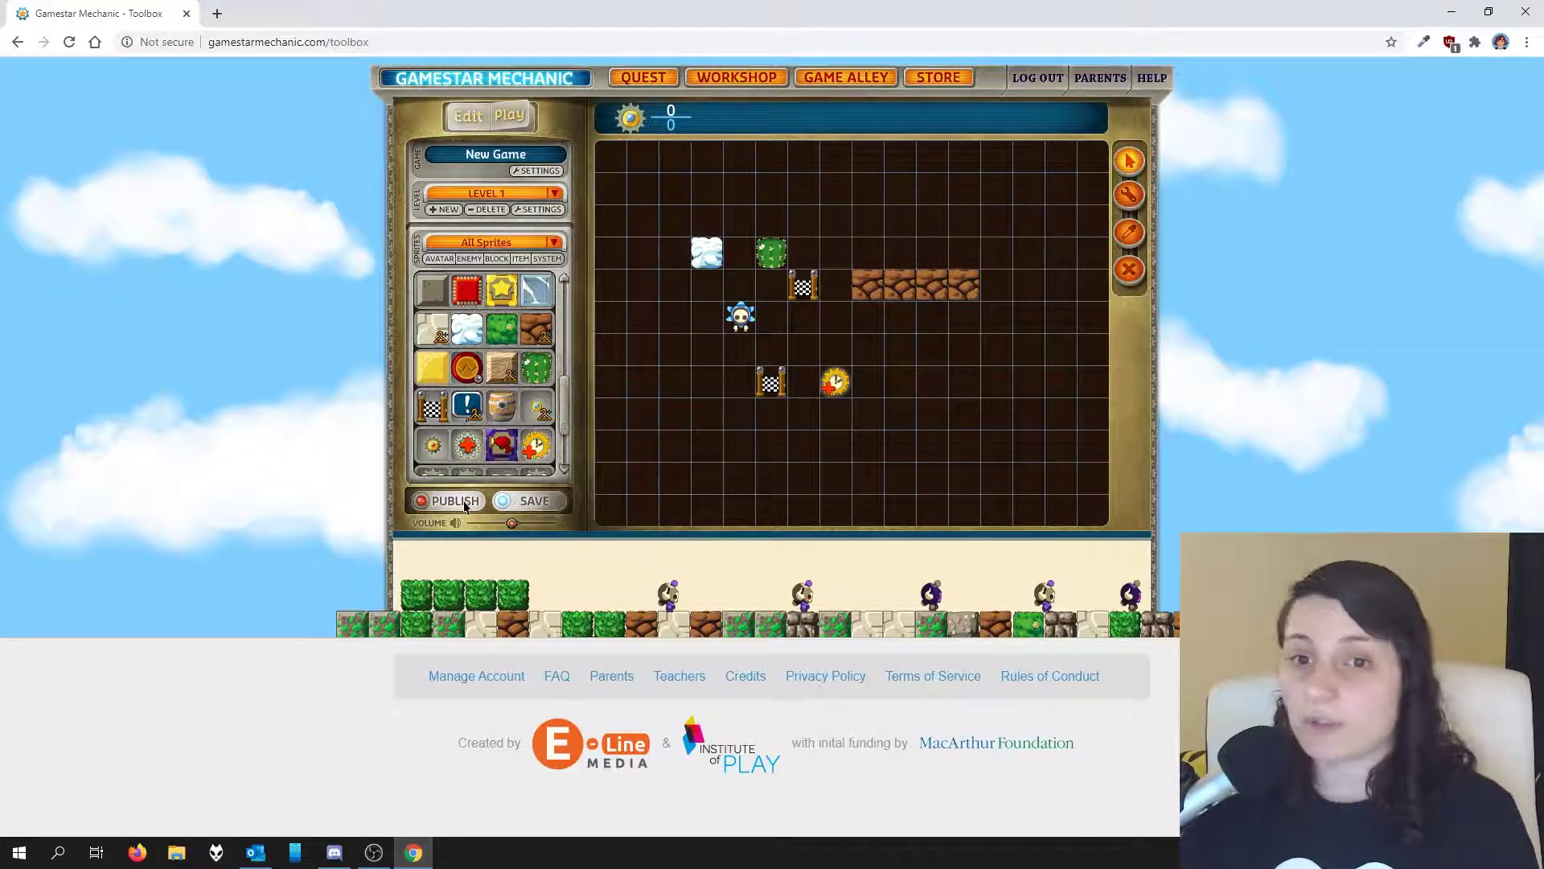
Step: Leave the game editor for the Game Alley page of community games
left_click(863, 78)
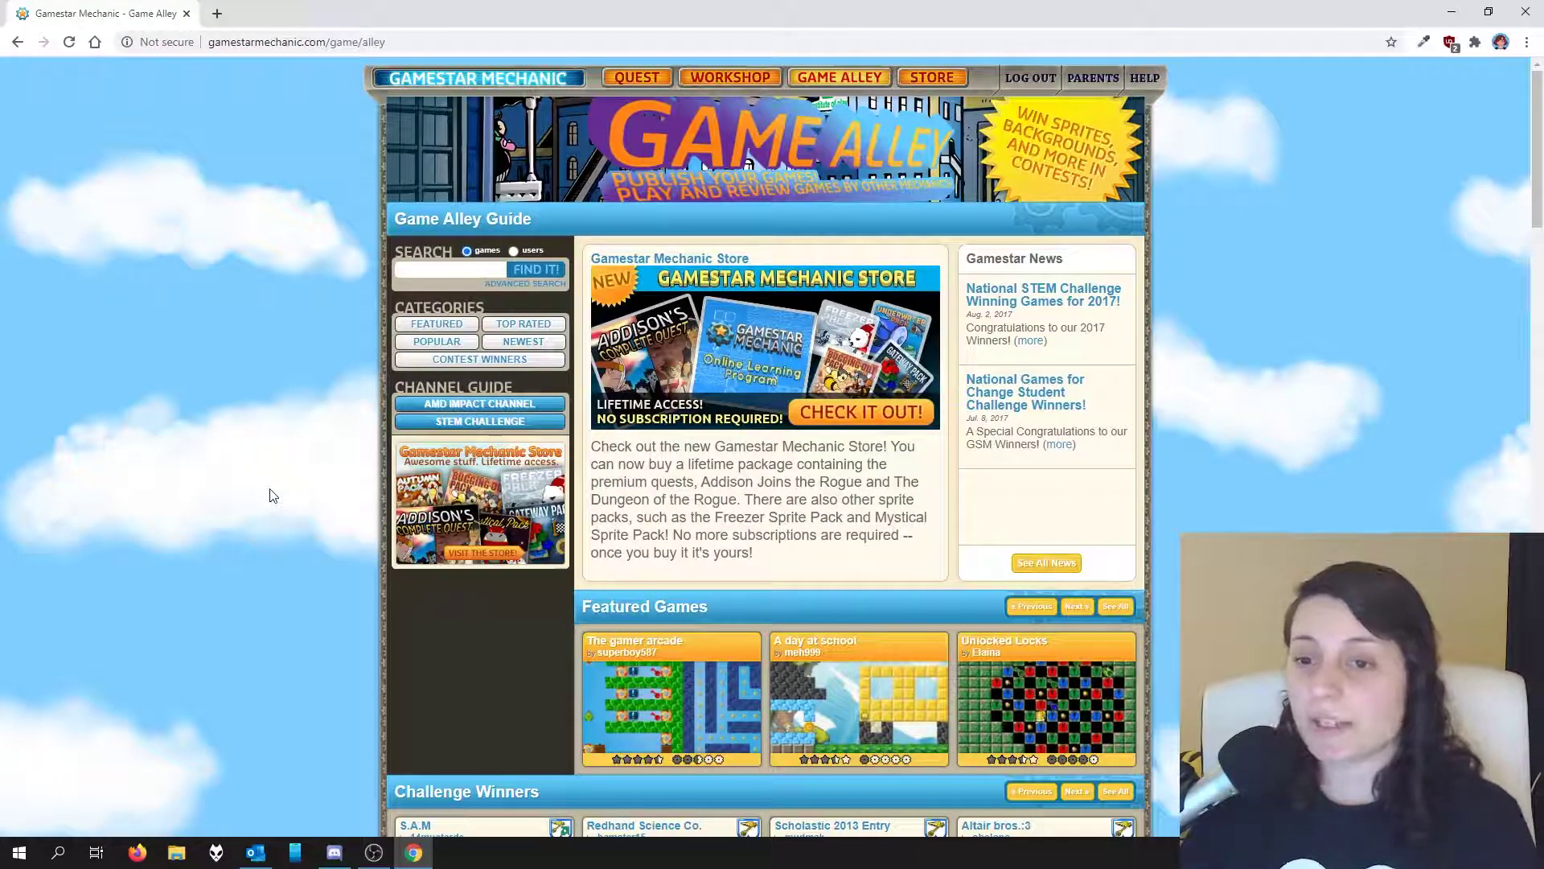
Step: Open '3 Second Run the Second' from the Up and Coming Games list
scroll(273, 496, "down", 5)
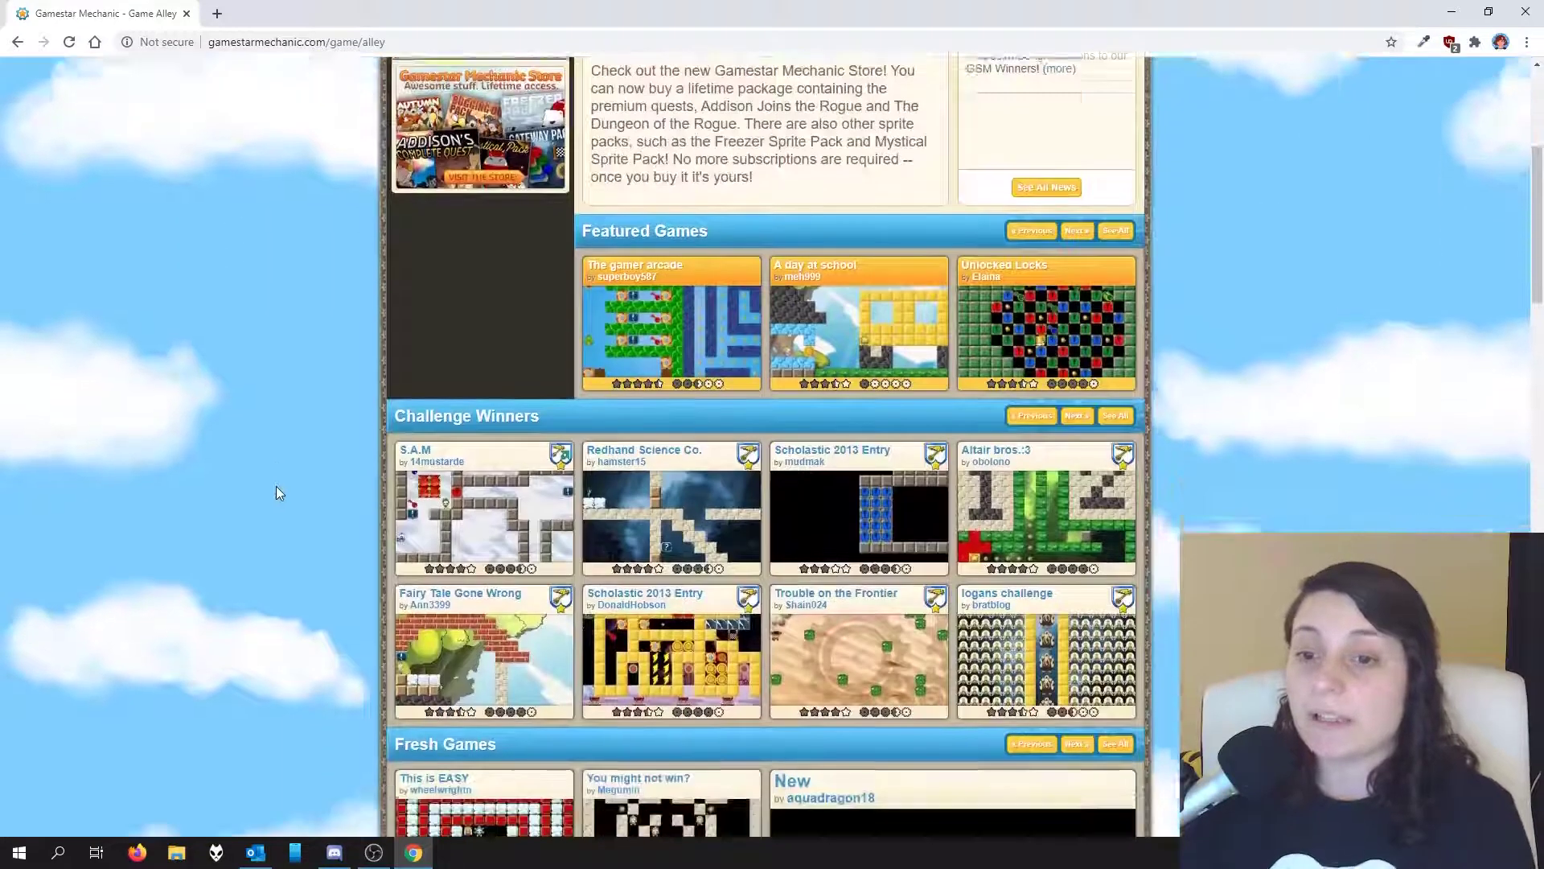
scroll(277, 492, "down", 1)
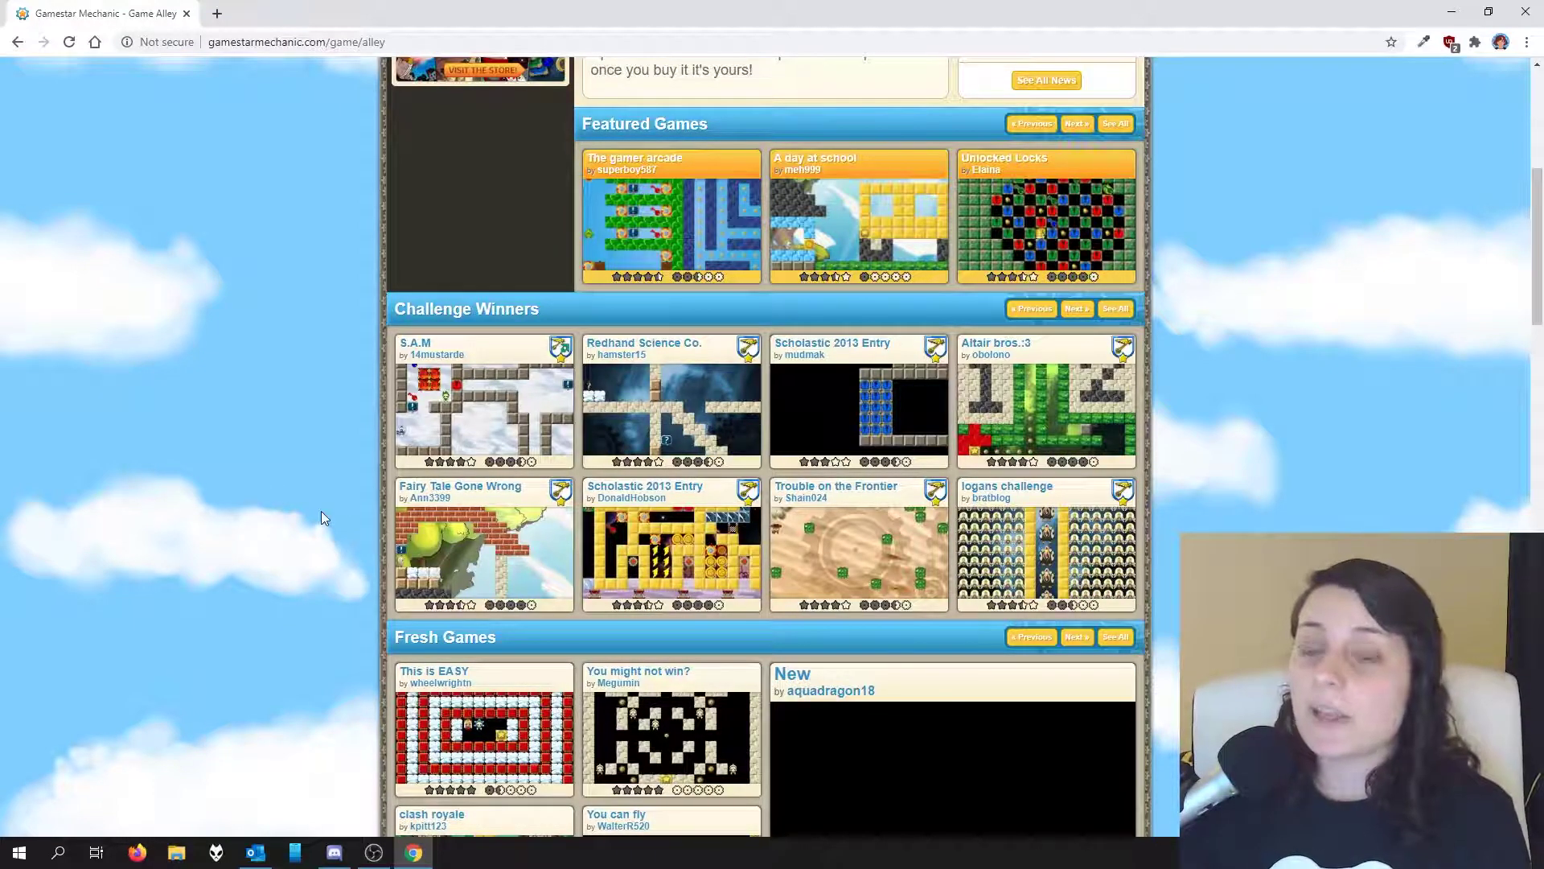
scroll(321, 511, "down", 9)
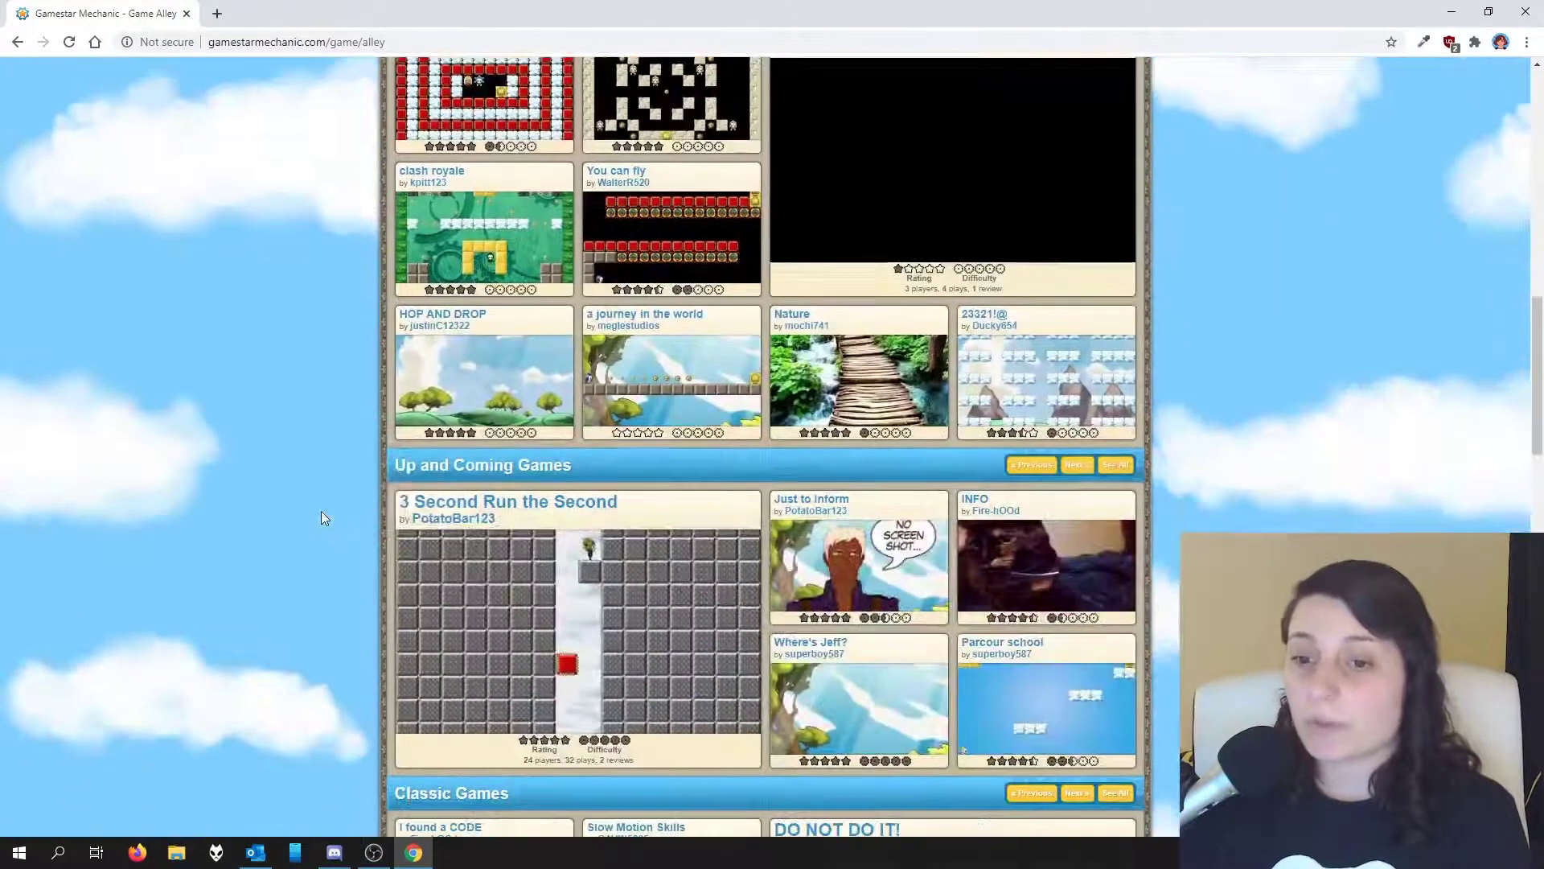
scroll(321, 518, "down", 3)
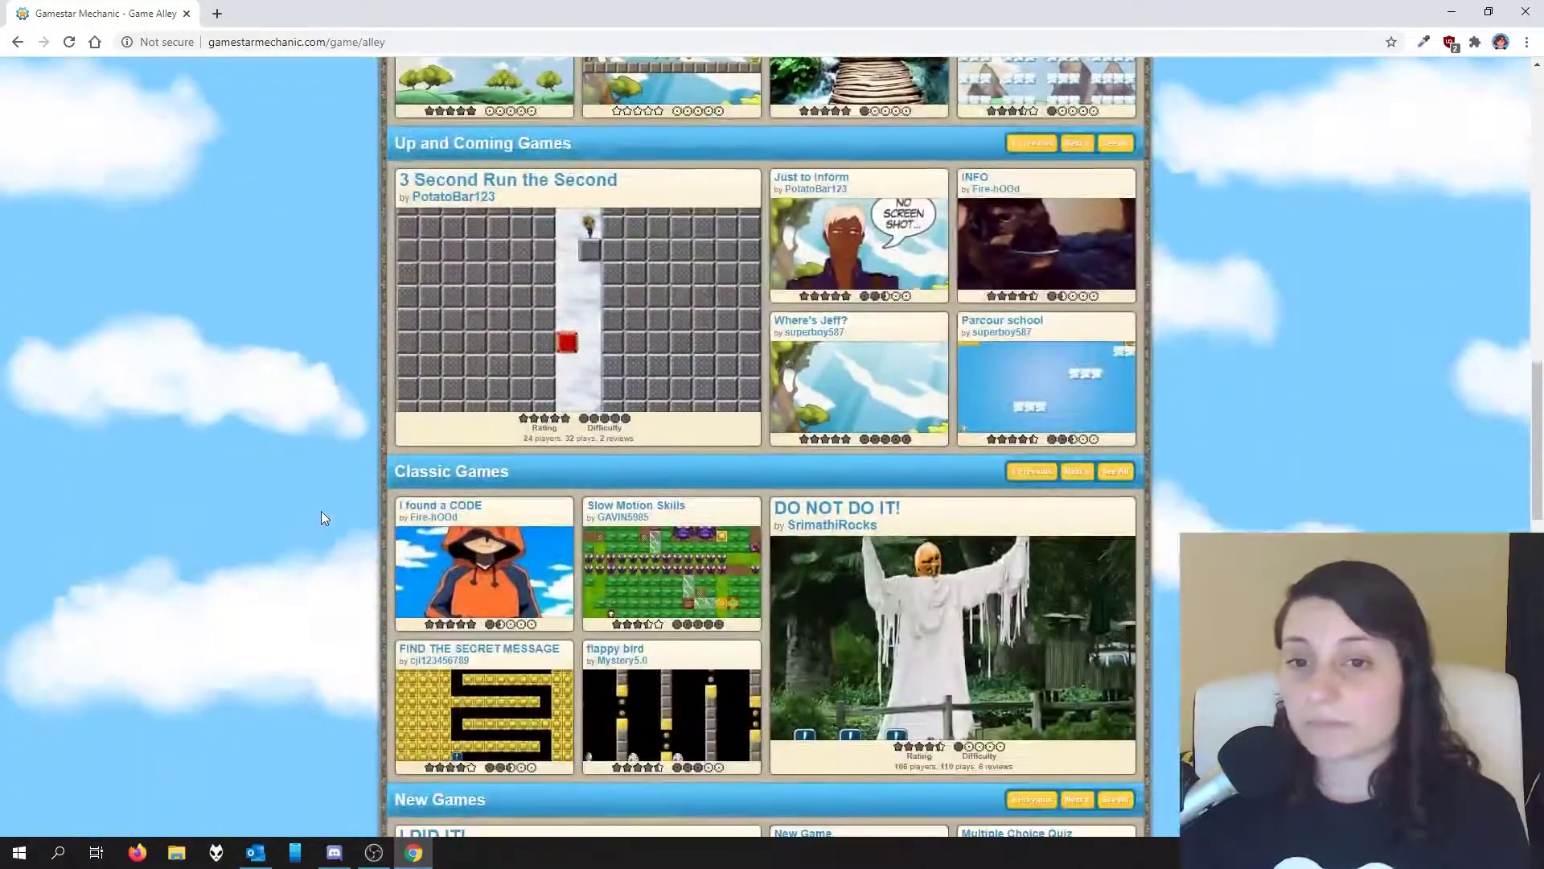
left_click(534, 182)
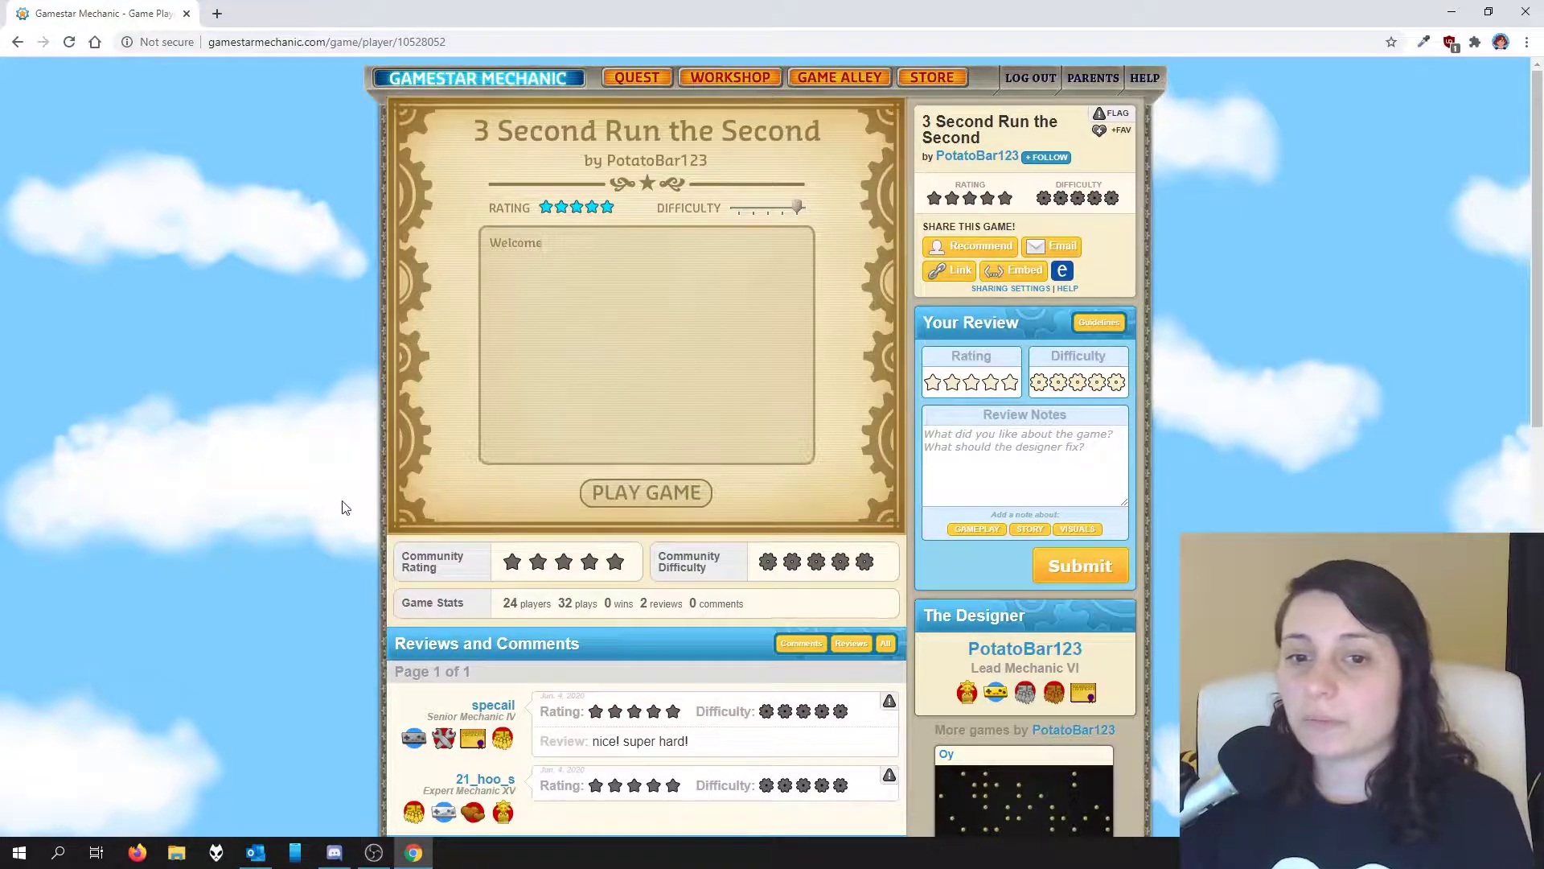
Step: Scroll down to the game's Reviews and Comments, then back up to the title screen
scroll(341, 507, "down", 5)
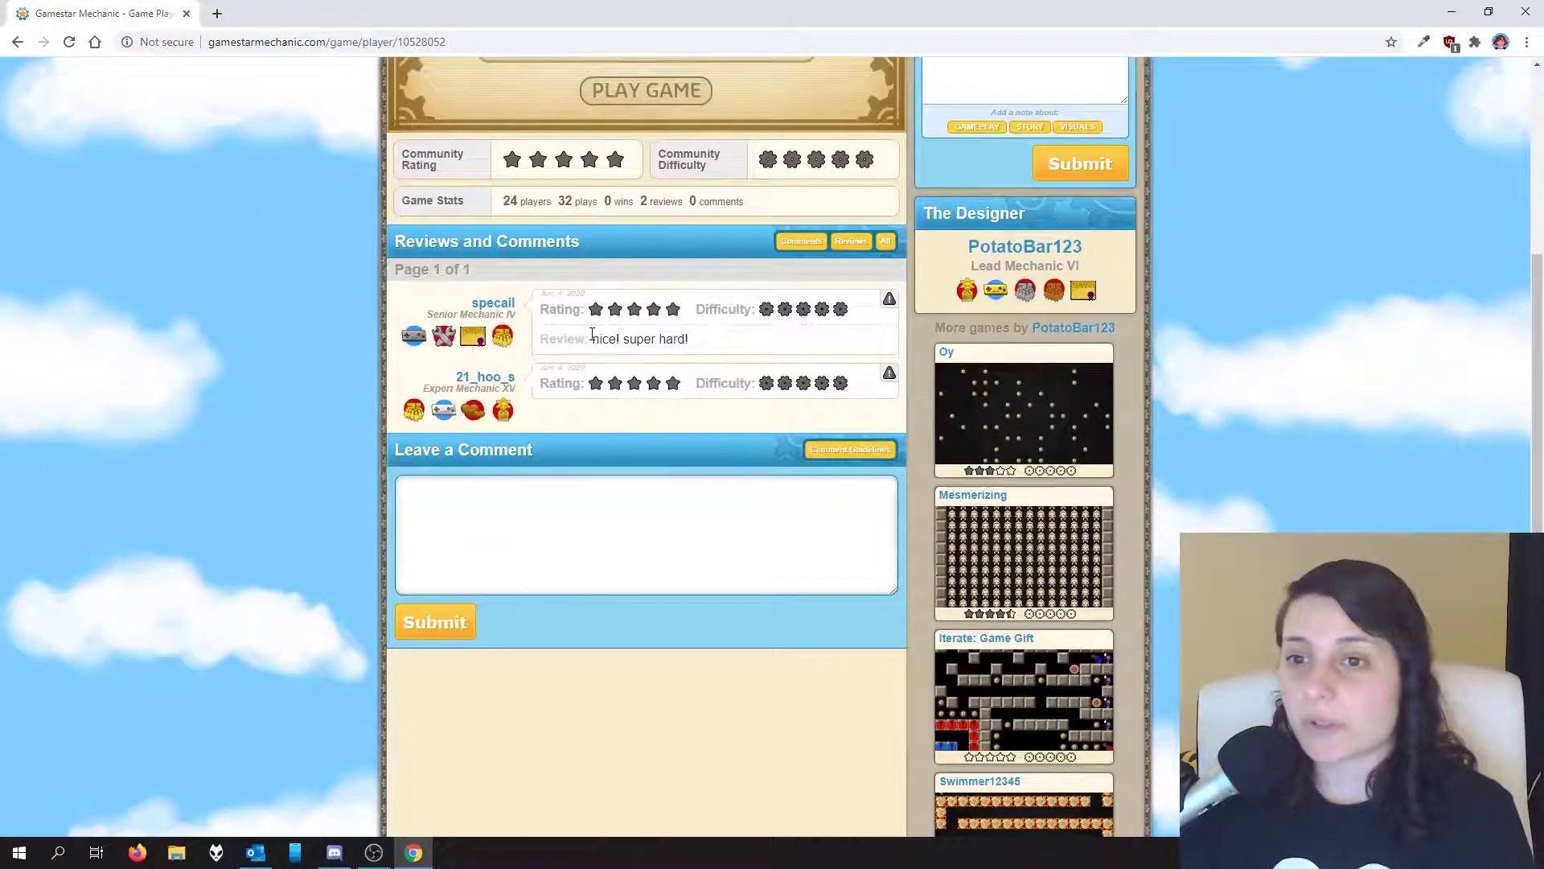
scroll(336, 452, "up", 5)
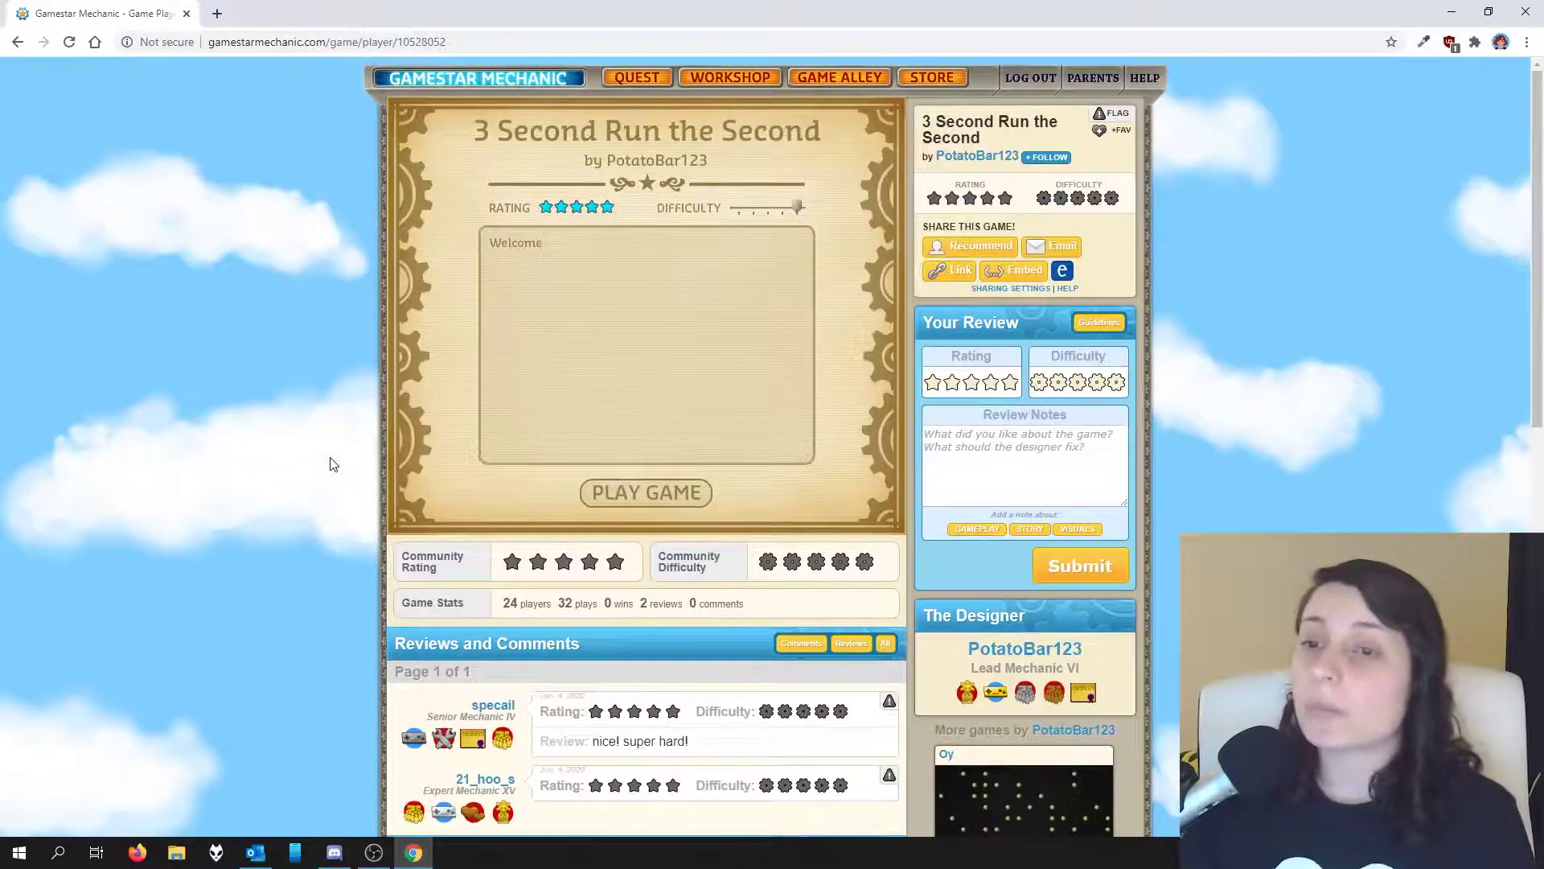